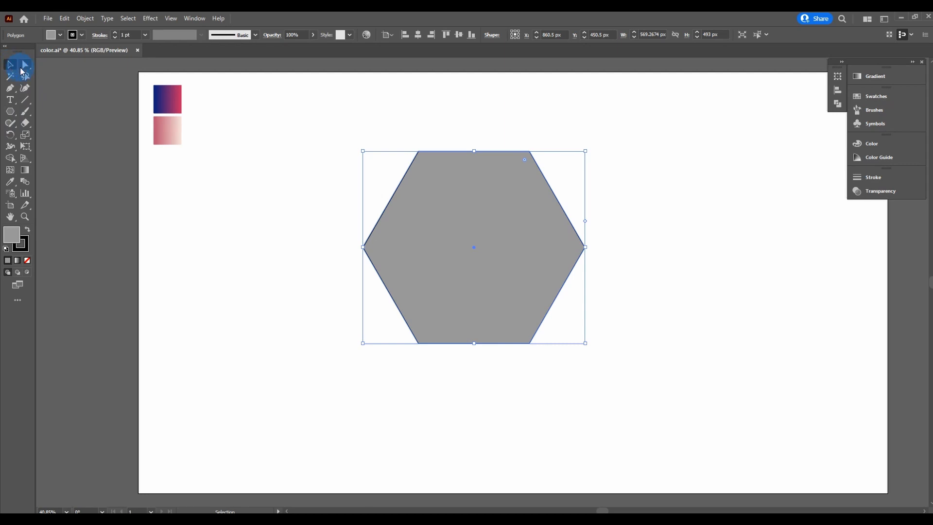
Step: Select the hexagon's top-left and bottom-left anchors and round them to a 40 px corner radius
{"action": "left_click_drag", "start_coordinate": [25, 70], "coordinate": [65, 64]}
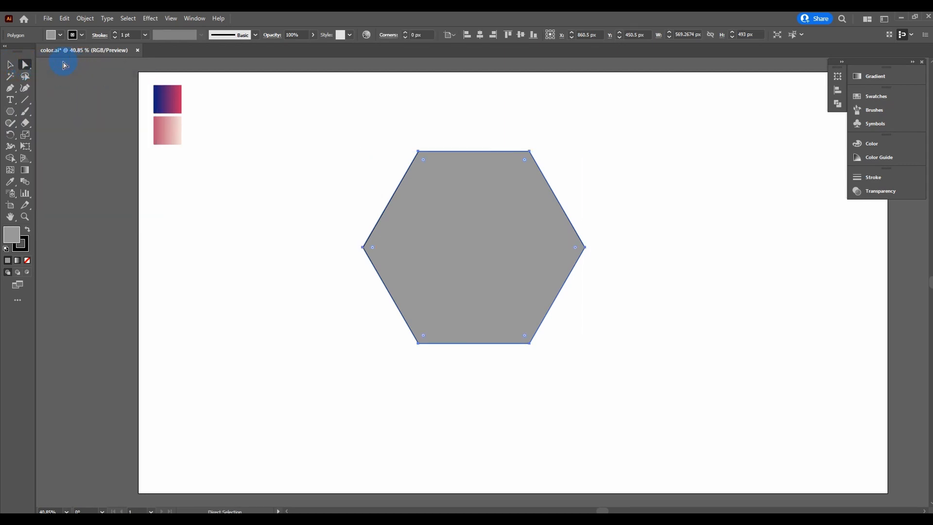
{"action": "left_click", "coordinate": [365, 143]}
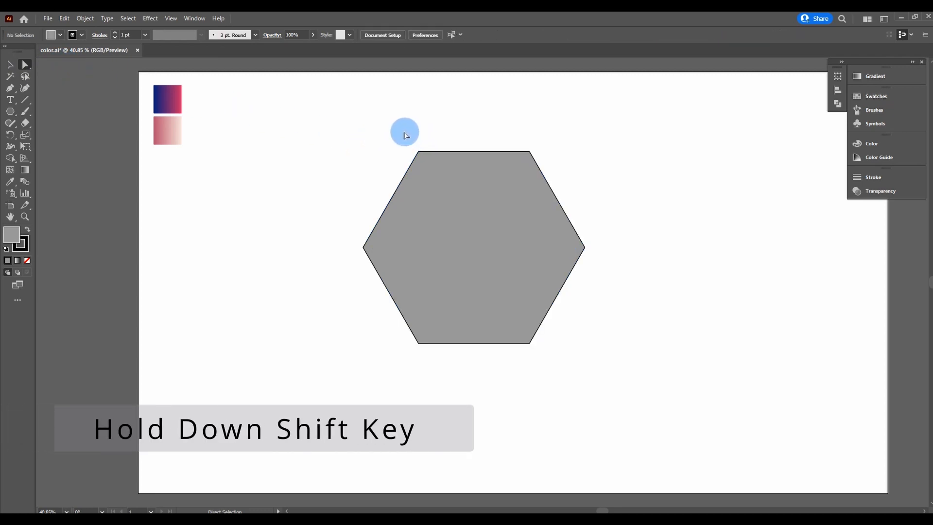
{"action": "left_click_drag", "start_coordinate": [404, 135], "coordinate": [439, 181]}
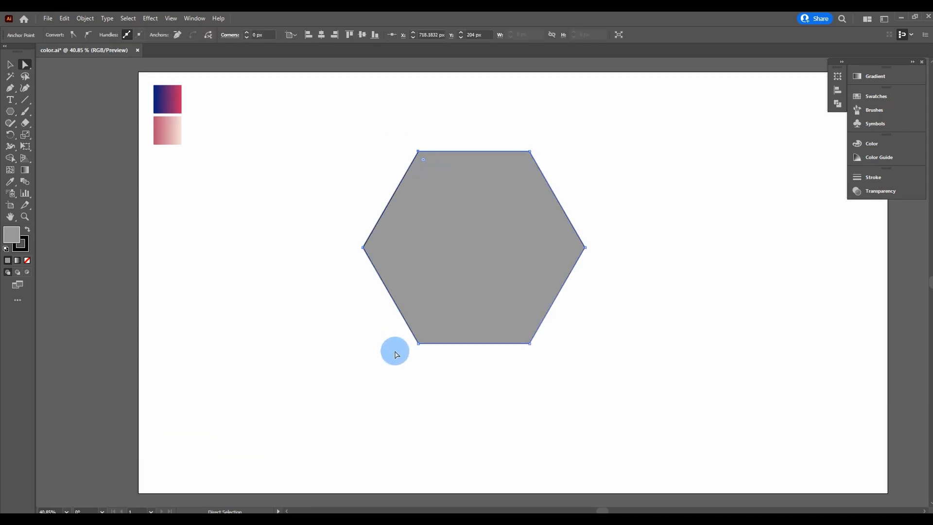
{"action": "left_click_drag", "start_coordinate": [397, 357], "coordinate": [442, 324]}
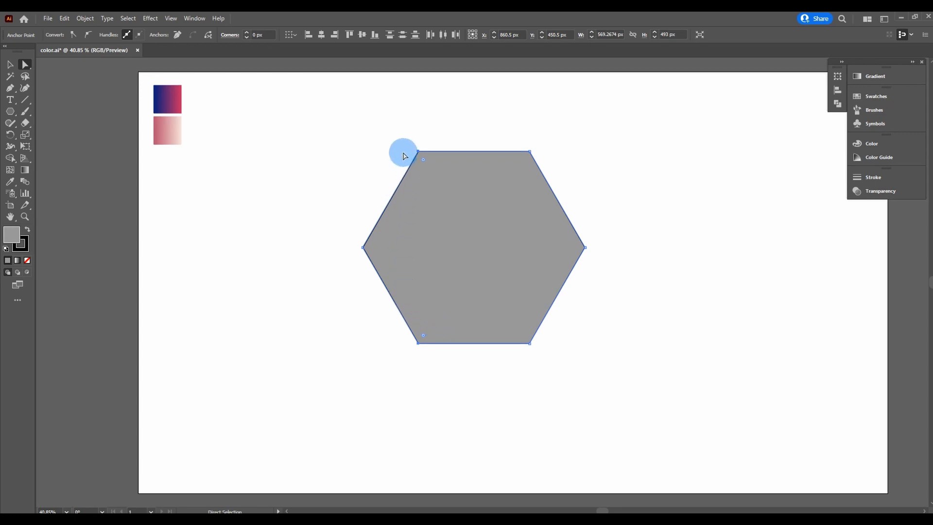
{"action": "scroll", "coordinate": [432, 168], "scroll_direction": "up", "scroll_amount": 1}
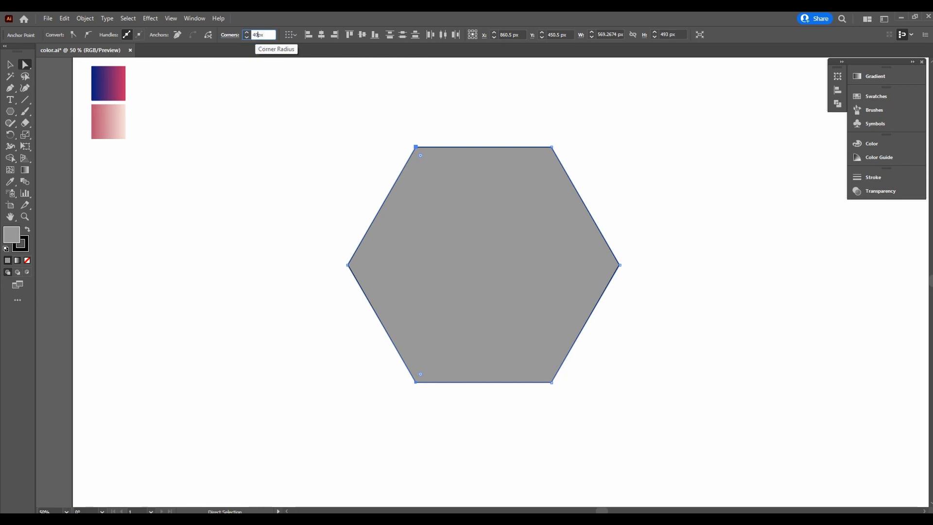
{"action": "key", "text": "Return"}
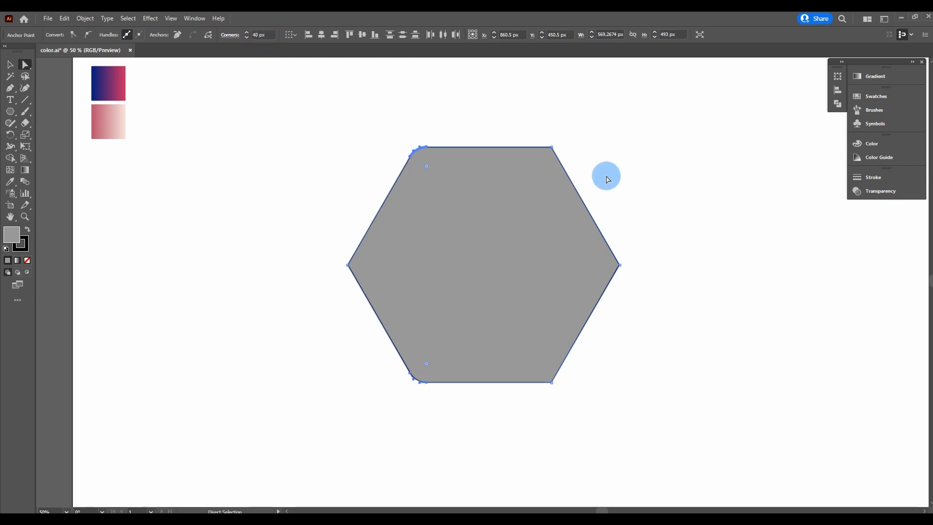
{"action": "left_click", "coordinate": [640, 170]}
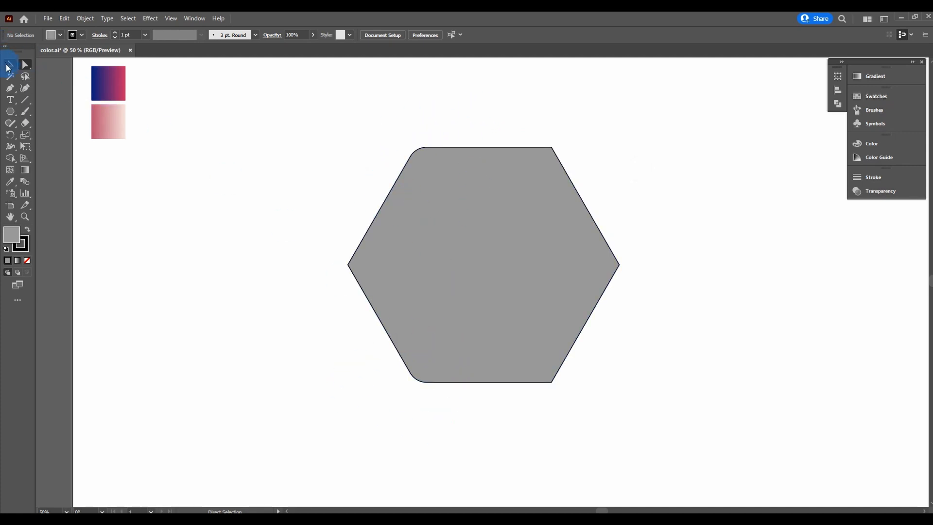
Step: Paste a copy of the hexagon in front and give it a darker gray fill
{"action": "left_click", "coordinate": [479, 244]}
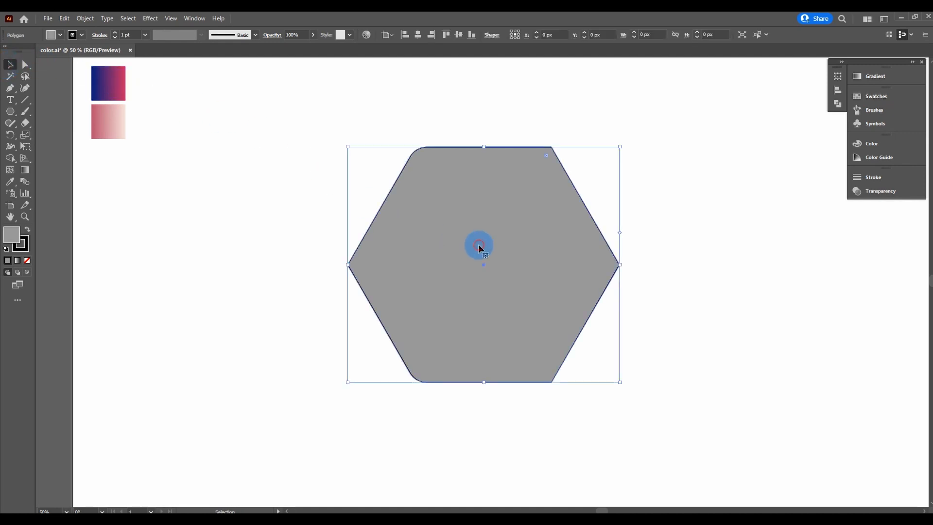
{"action": "left_click", "coordinate": [64, 20]}
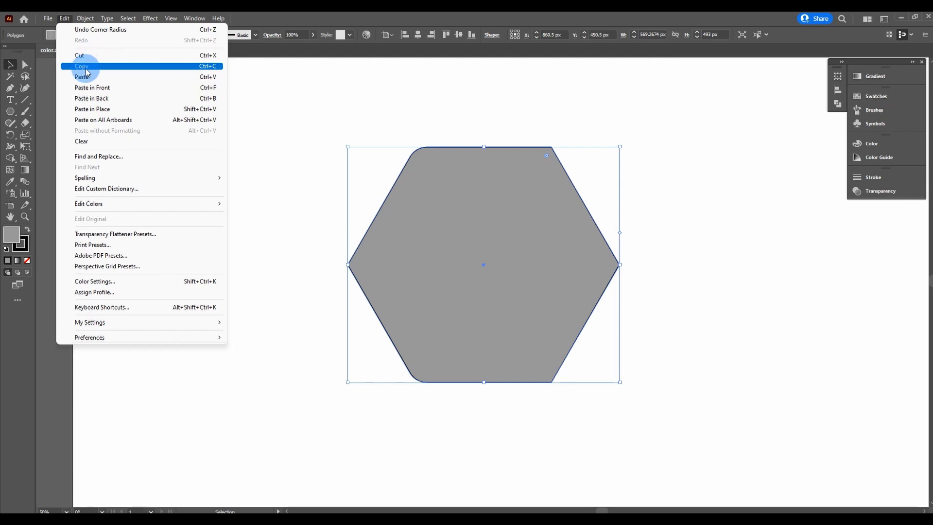
{"action": "left_click", "coordinate": [86, 71]}
{"action": "left_click", "coordinate": [64, 18]}
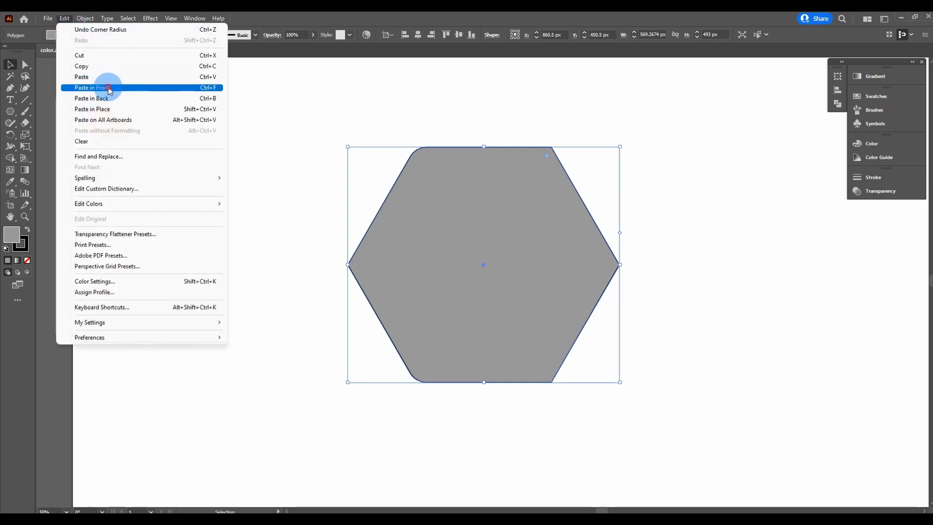
{"action": "left_click", "coordinate": [103, 88]}
{"action": "left_click", "coordinate": [60, 35]}
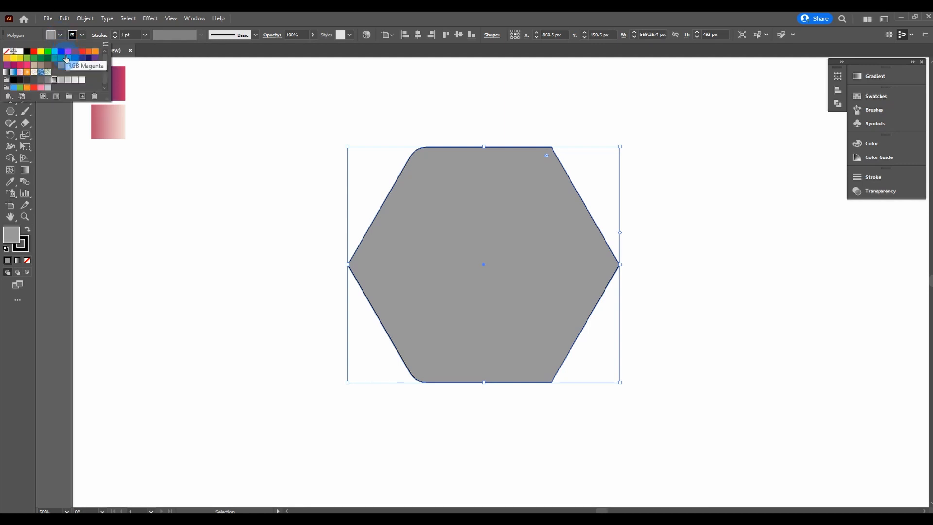
{"action": "left_click", "coordinate": [41, 80]}
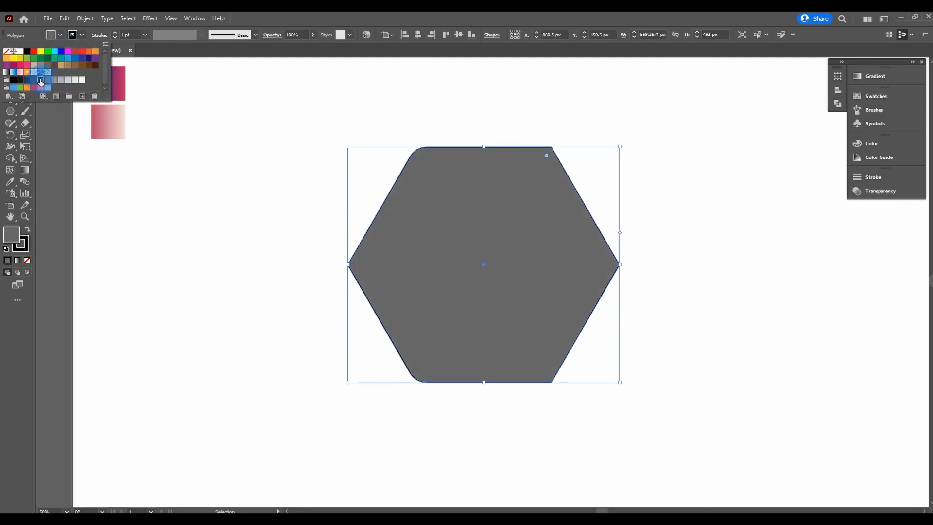
{"action": "key", "text": "Escape"}
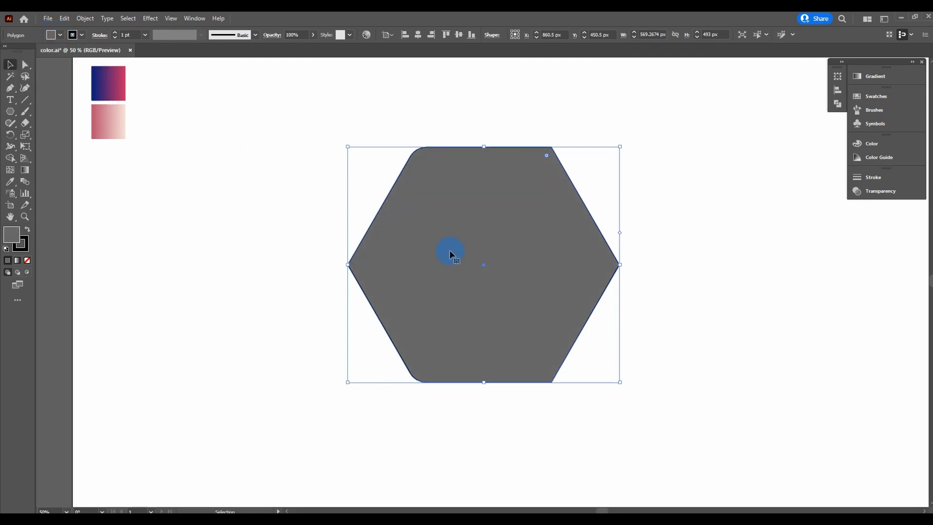
Step: Shift the copy right of the original and remove the stroke from both hexagons
{"action": "left_click_drag", "start_coordinate": [484, 264], "coordinate": [525, 265]}
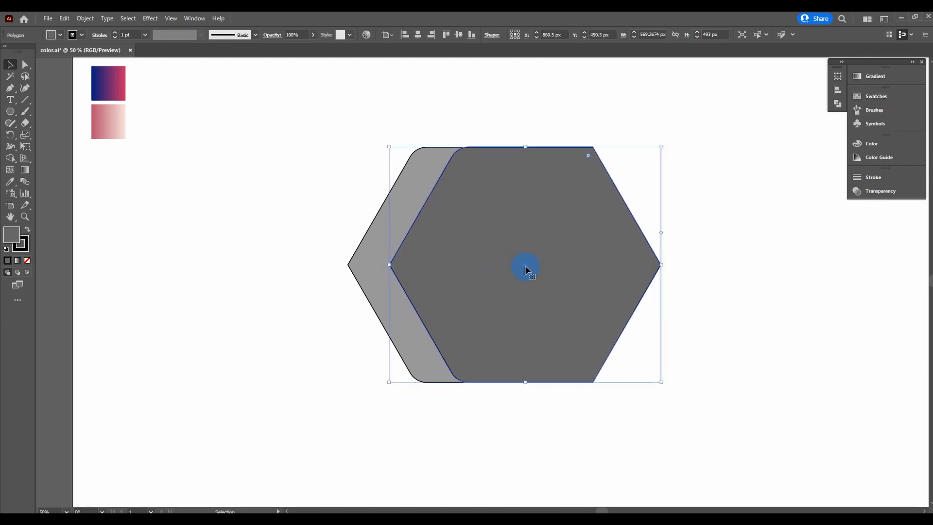
{"action": "left_click", "coordinate": [85, 36]}
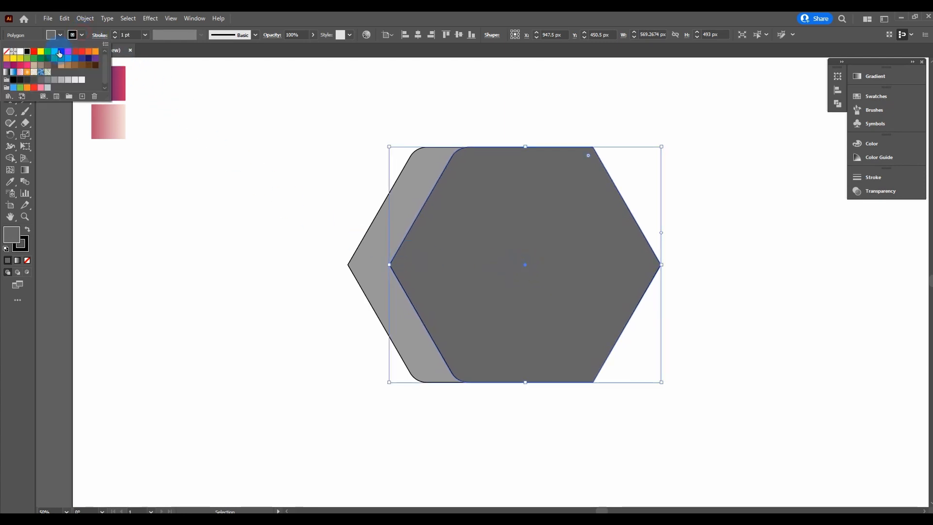
{"action": "left_click", "coordinate": [7, 51]}
{"action": "left_click", "coordinate": [207, 141]}
{"action": "left_click_drag", "start_coordinate": [675, 110], "coordinate": [258, 440]}
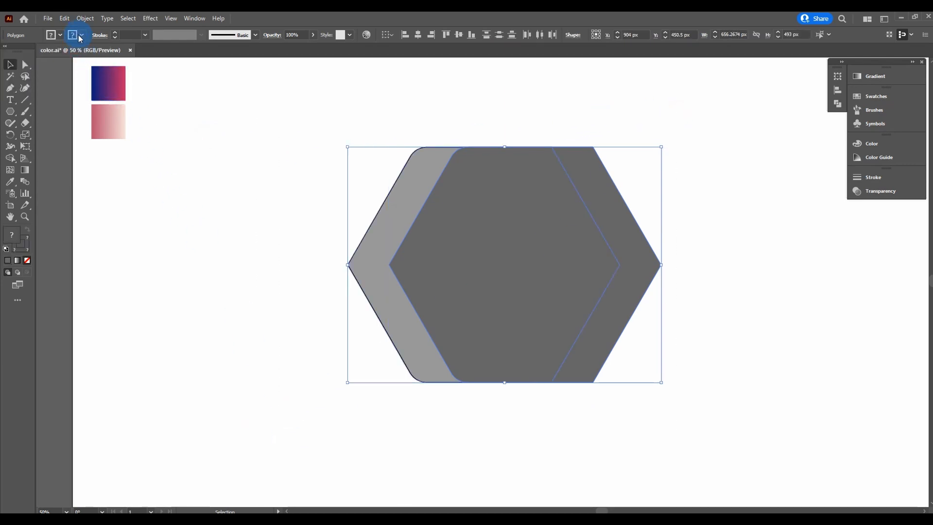
{"action": "left_click", "coordinate": [80, 38]}
{"action": "left_click", "coordinate": [6, 51]}
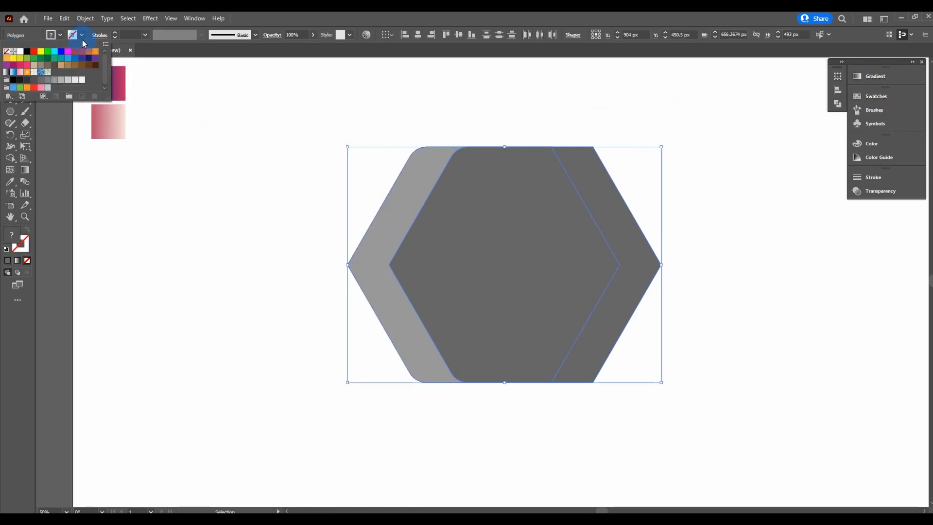
{"action": "left_click", "coordinate": [474, 96]}
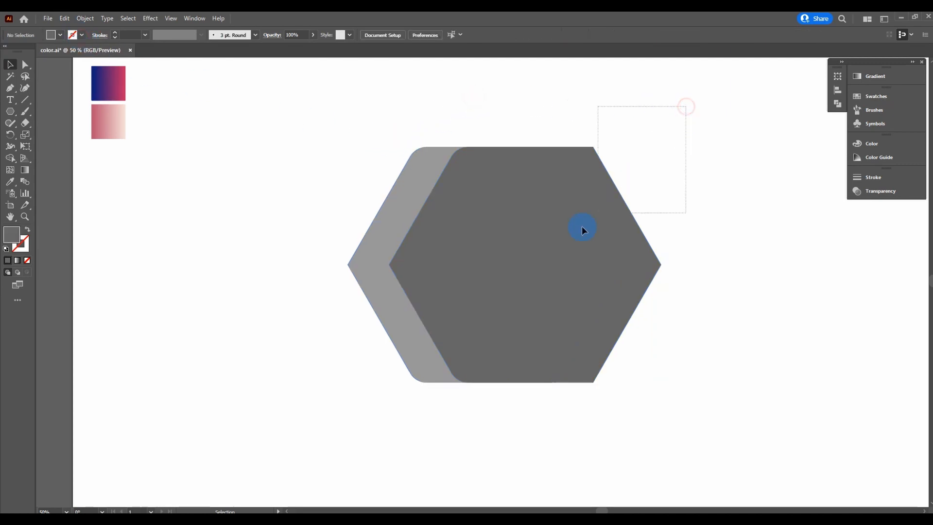
{"action": "left_click_drag", "start_coordinate": [582, 226], "coordinate": [303, 380]}
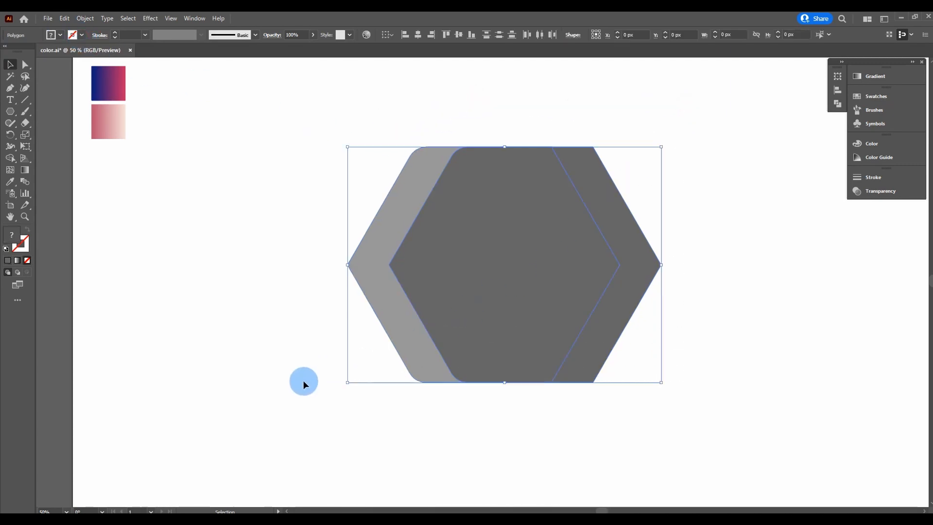
Step: Subtract the front hexagon with Pathfinder Minus Front, leaving a gray chevron
{"action": "left_click", "coordinate": [837, 104]}
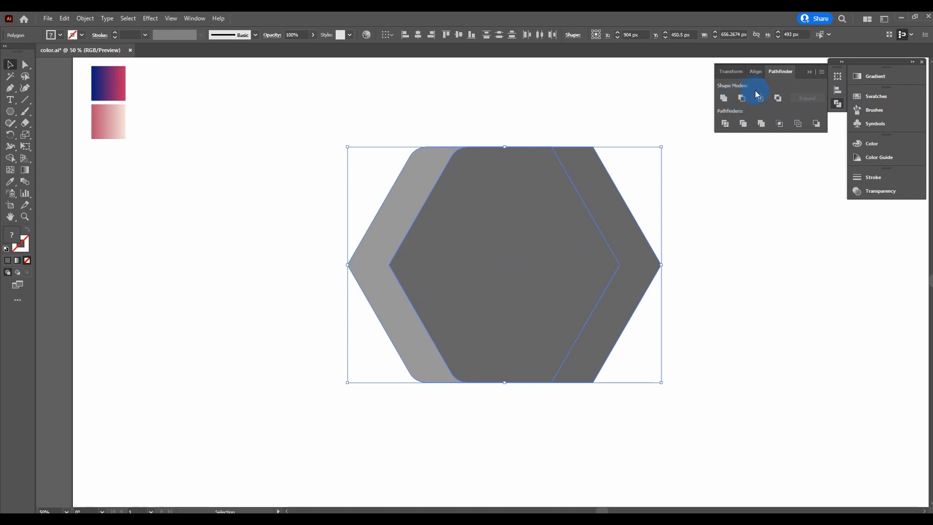
{"action": "left_click", "coordinate": [742, 98]}
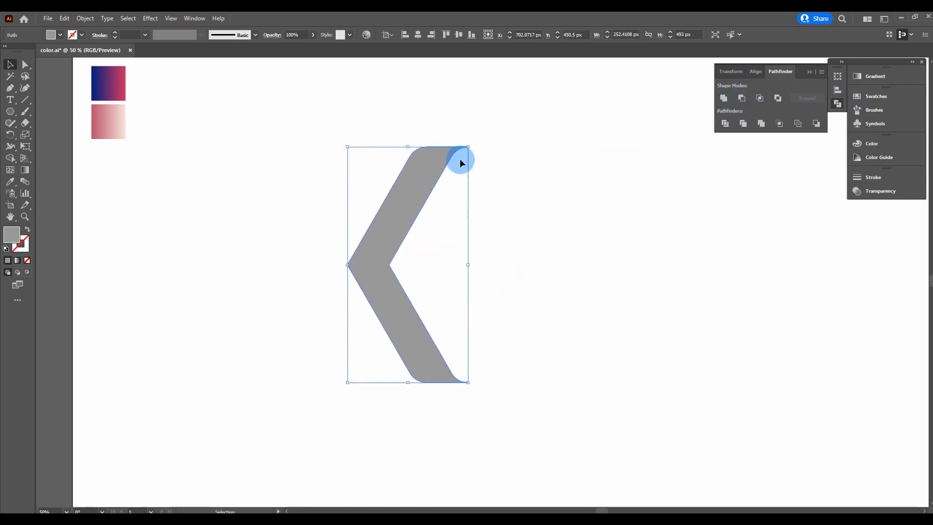
{"action": "left_click", "coordinate": [810, 72]}
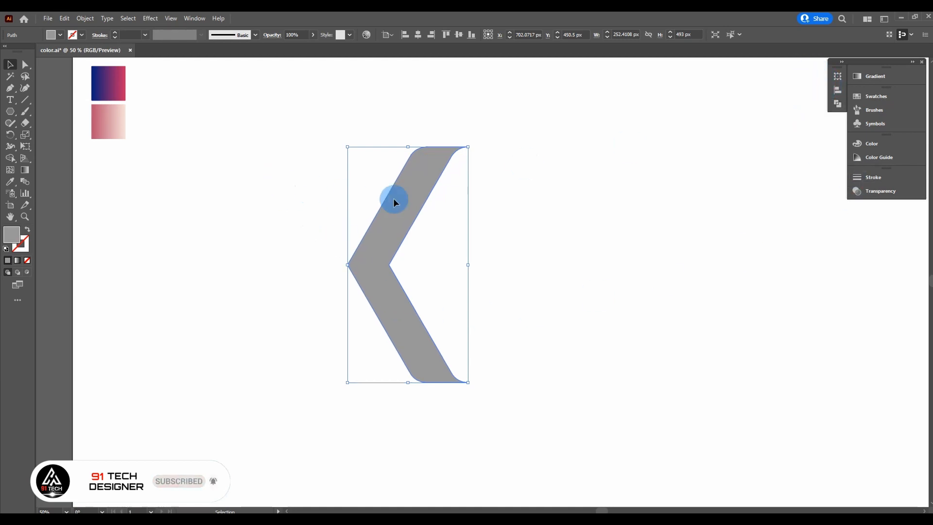
Step: Rotate the chevron 90° into a V and nudge it toward the centre
{"action": "right_click", "coordinate": [405, 209]}
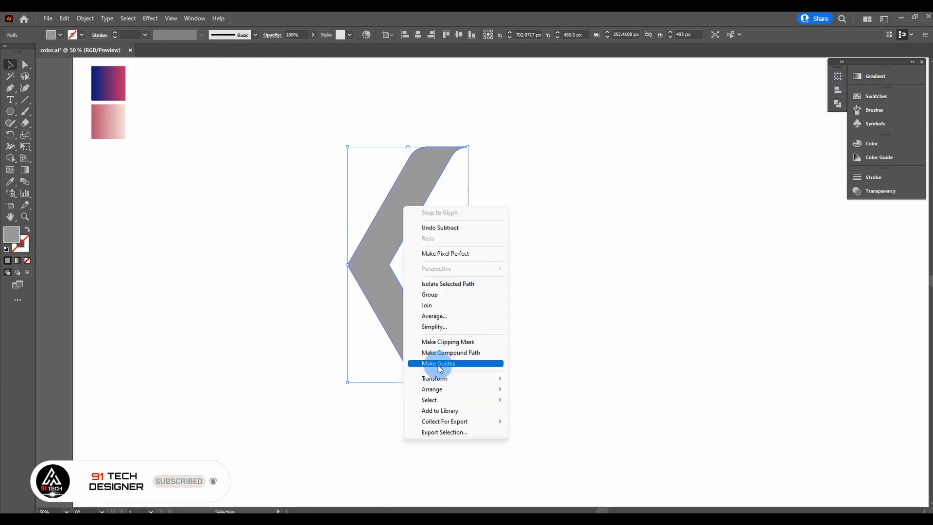
{"action": "mouse_move", "coordinate": [427, 380]}
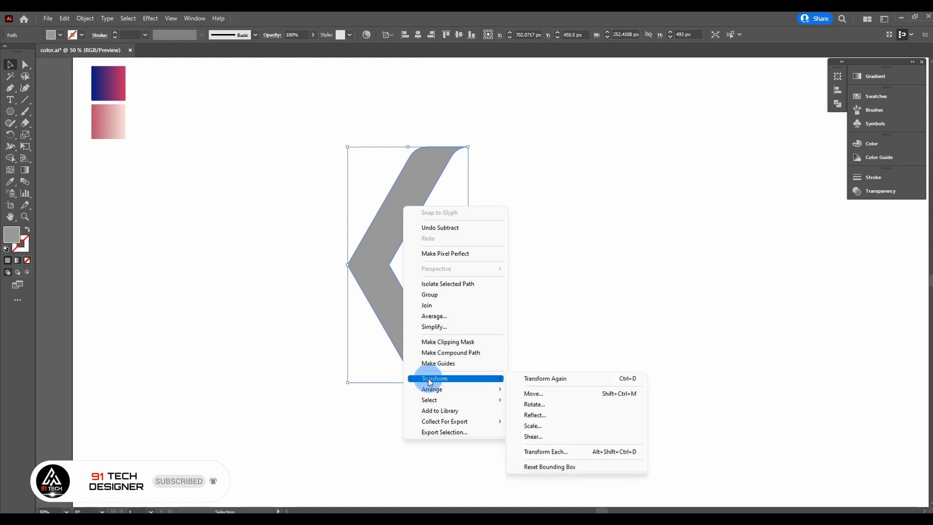
{"action": "left_click", "coordinate": [542, 404]}
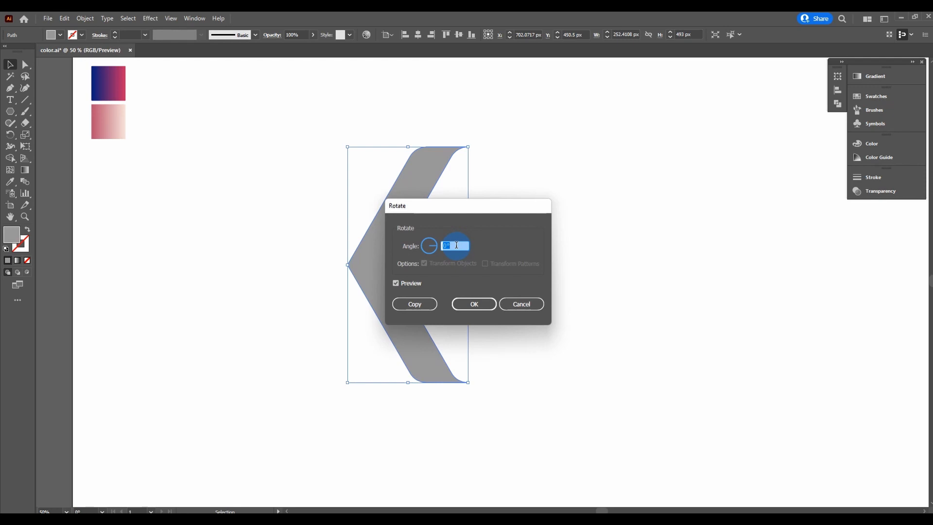
{"action": "type", "text": "90"}
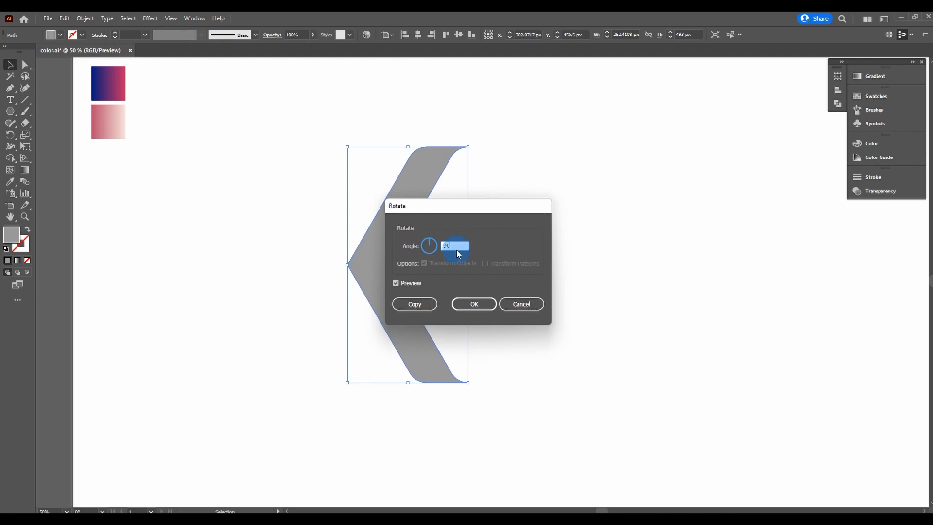
{"action": "left_click", "coordinate": [469, 302]}
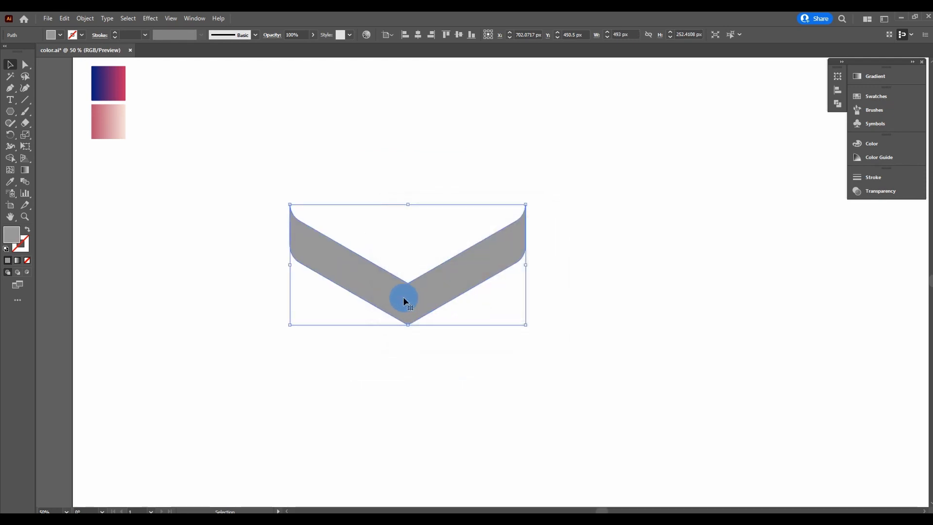
{"action": "left_click_drag", "start_coordinate": [405, 299], "coordinate": [465, 301]}
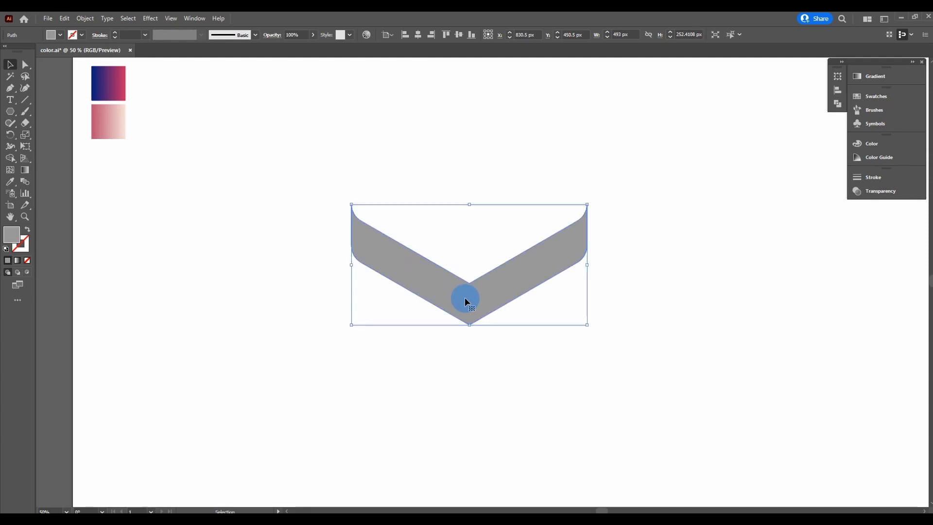
Step: Make a horizontally reflected copy of the chevron with Transform > Reflect
{"action": "right_click", "coordinate": [502, 273]}
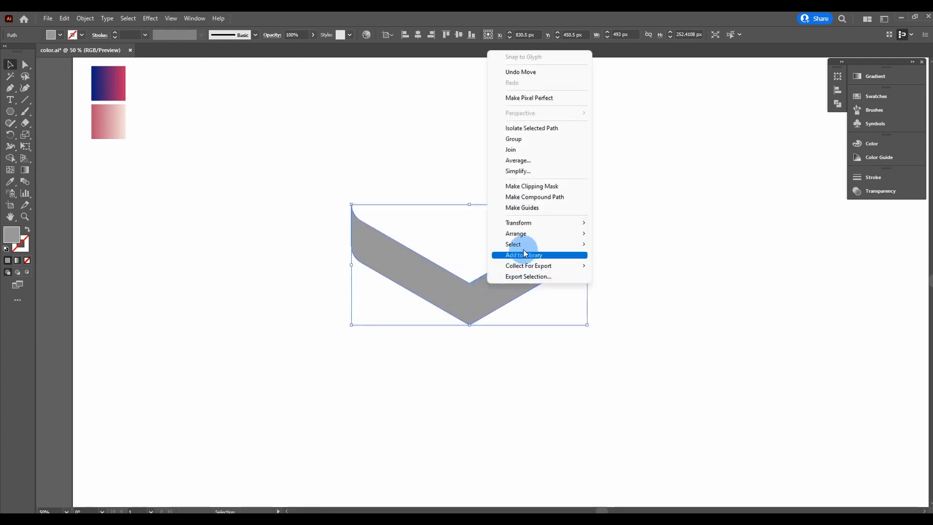
{"action": "mouse_move", "coordinate": [576, 233]}
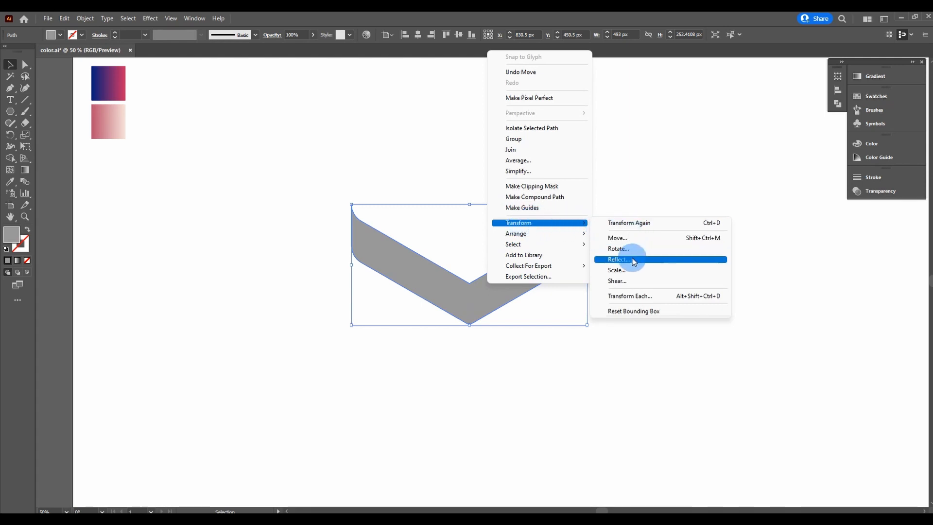
{"action": "left_click", "coordinate": [615, 261]}
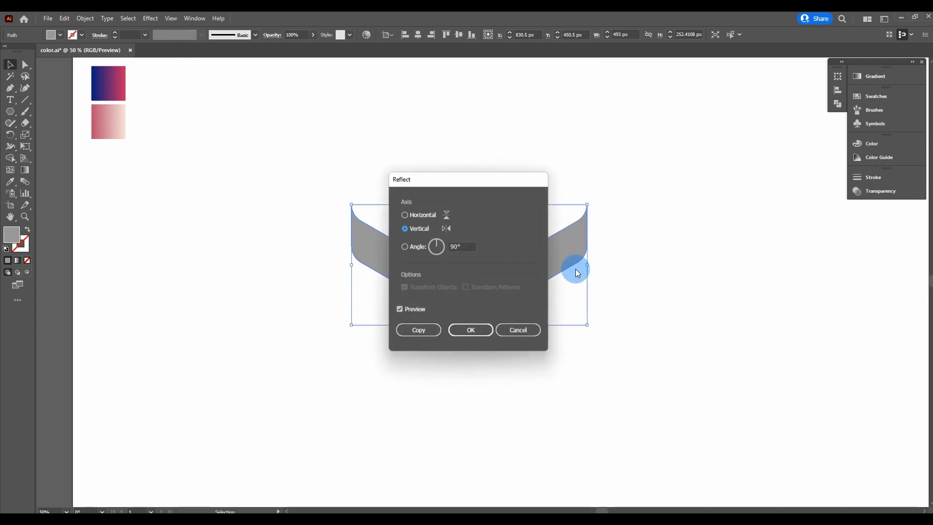
{"action": "left_click", "coordinate": [406, 215]}
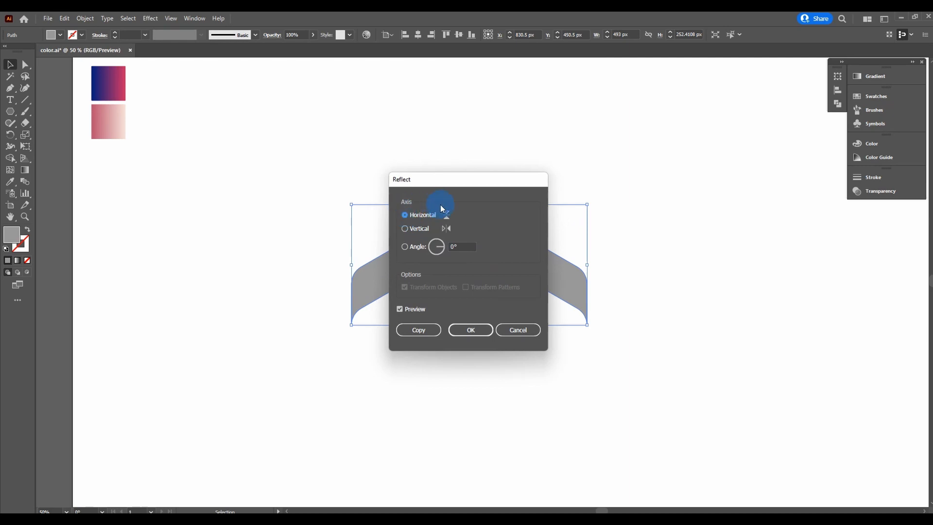
{"action": "left_click_drag", "start_coordinate": [440, 181], "coordinate": [209, 177]}
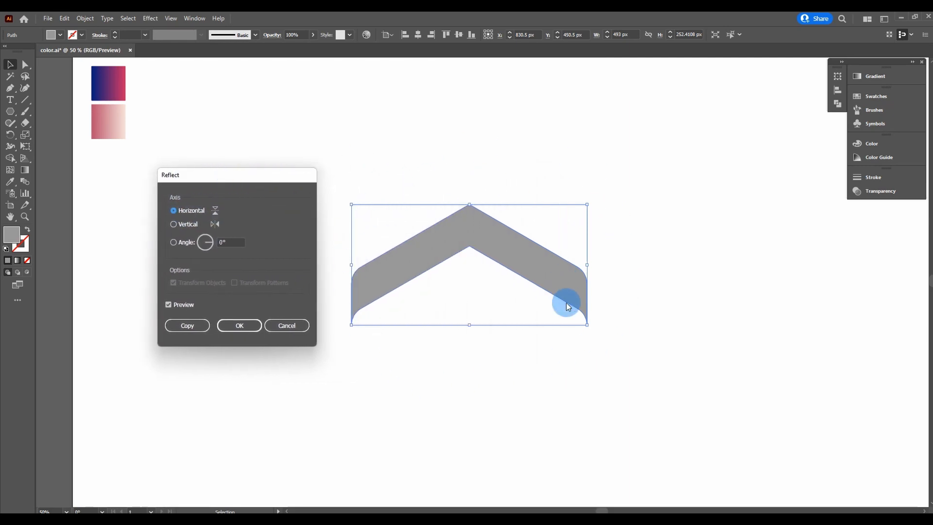
{"action": "left_click", "coordinate": [192, 328]}
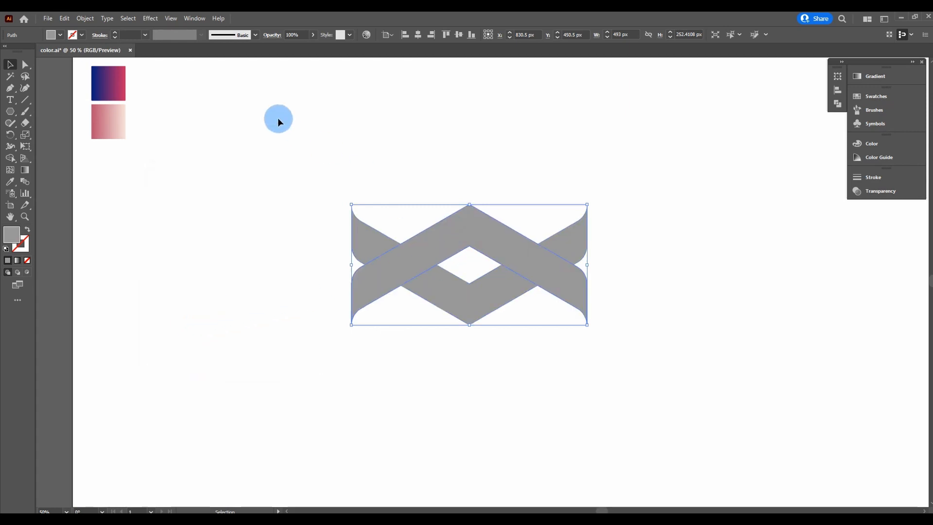
Step: Fill the flipped copy dark grey and move it up to close the hexagon
{"action": "left_click", "coordinate": [61, 35]}
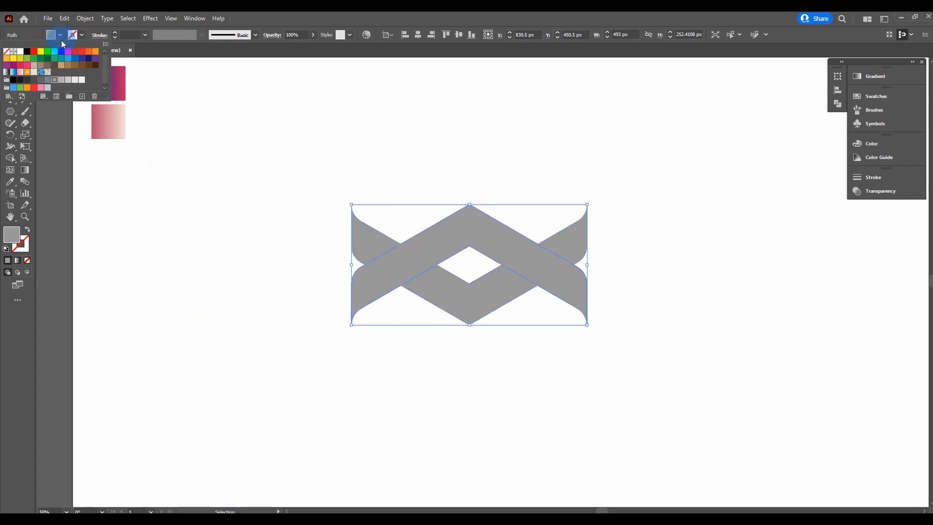
{"action": "left_click", "coordinate": [33, 80]}
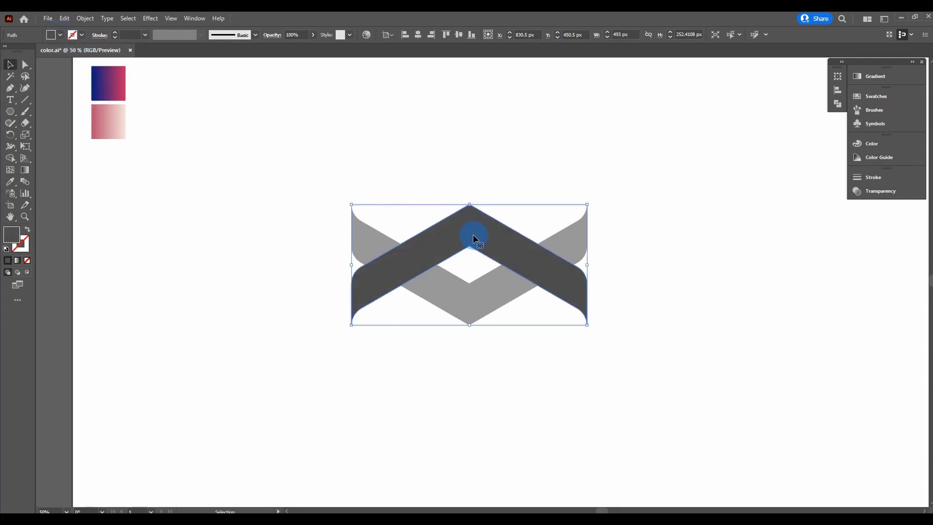
{"action": "left_click_drag", "start_coordinate": [473, 235], "coordinate": [475, 152]}
Step: Centre both chevrons horizontally, make a horizontally reflected copy, and drag it down to overlap
{"action": "left_click_drag", "start_coordinate": [649, 134], "coordinate": [332, 343]}
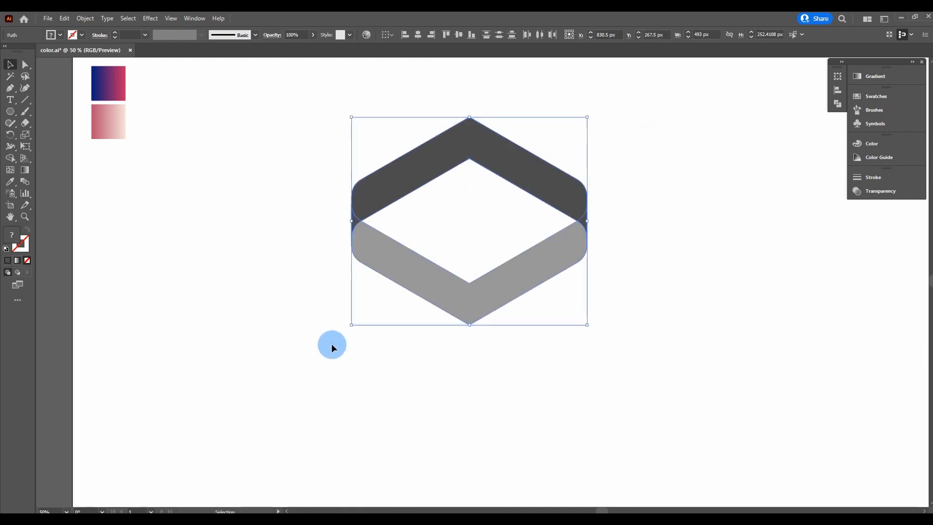
{"action": "left_click", "coordinate": [417, 35]}
{"action": "right_click", "coordinate": [454, 146]}
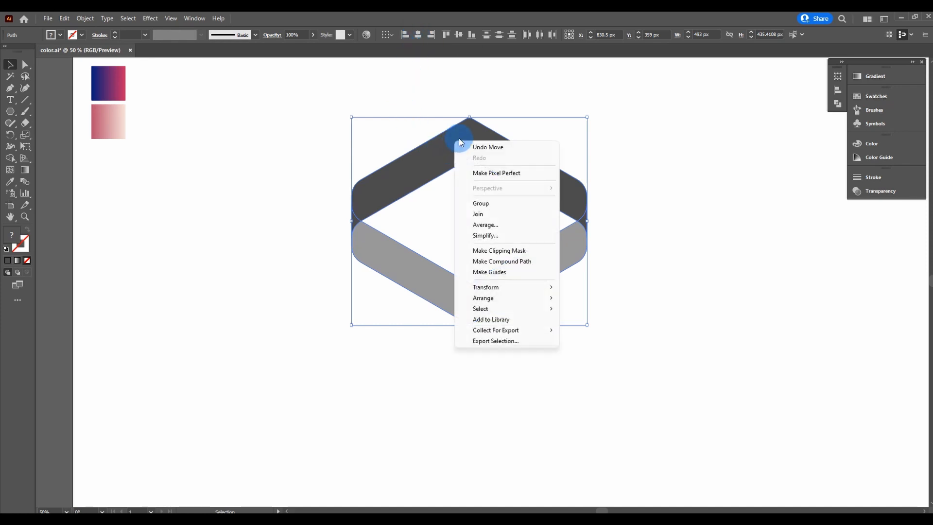
{"action": "mouse_move", "coordinate": [545, 288]}
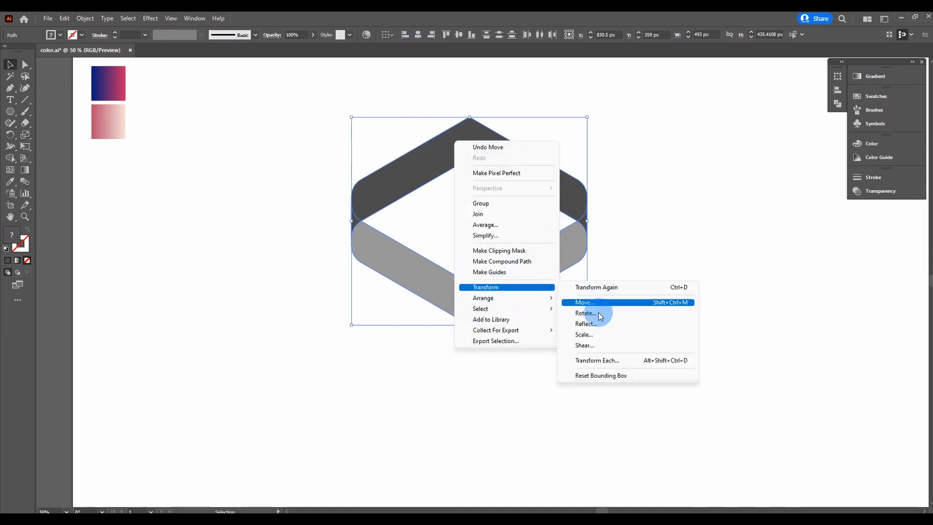
{"action": "left_click", "coordinate": [597, 324]}
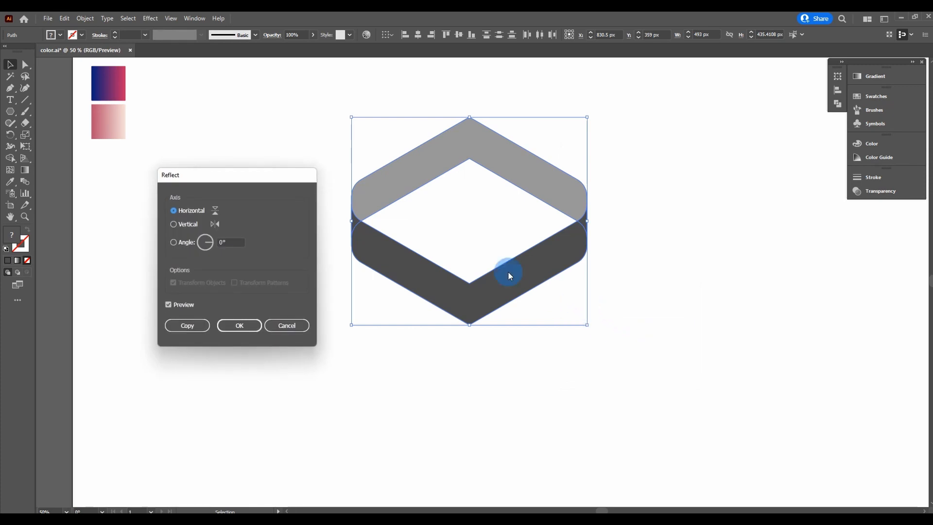
{"action": "left_click", "coordinate": [187, 325]}
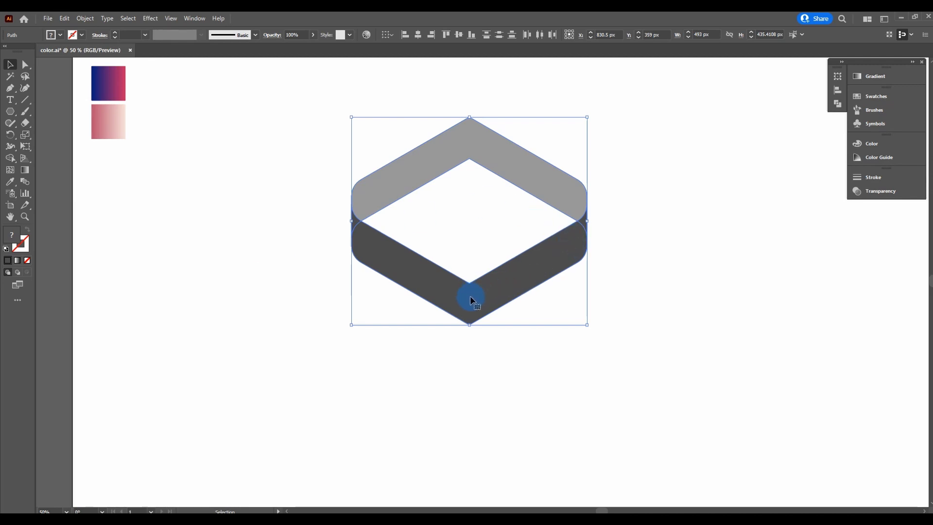
{"action": "left_click_drag", "start_coordinate": [470, 298], "coordinate": [474, 393]}
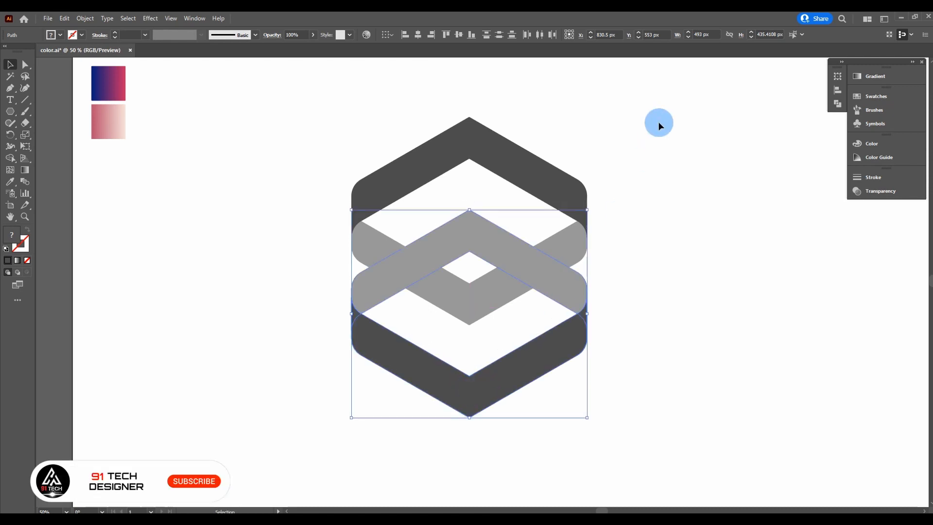
Step: Align all stacked shapes, deselect, and set the fill colour to brown
{"action": "left_click_drag", "start_coordinate": [662, 114], "coordinate": [353, 379]}
{"action": "left_click", "coordinate": [412, 42]}
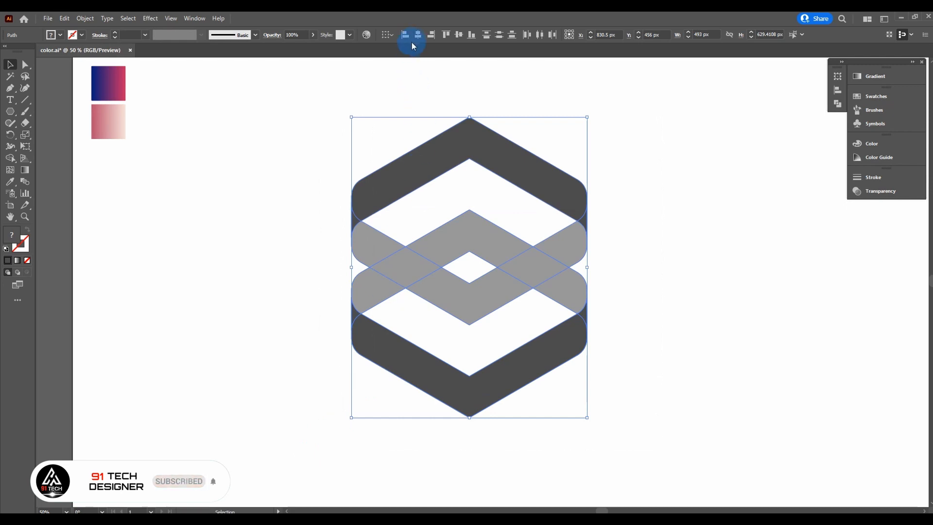
{"action": "left_click", "coordinate": [26, 70]}
{"action": "left_click", "coordinate": [223, 106]}
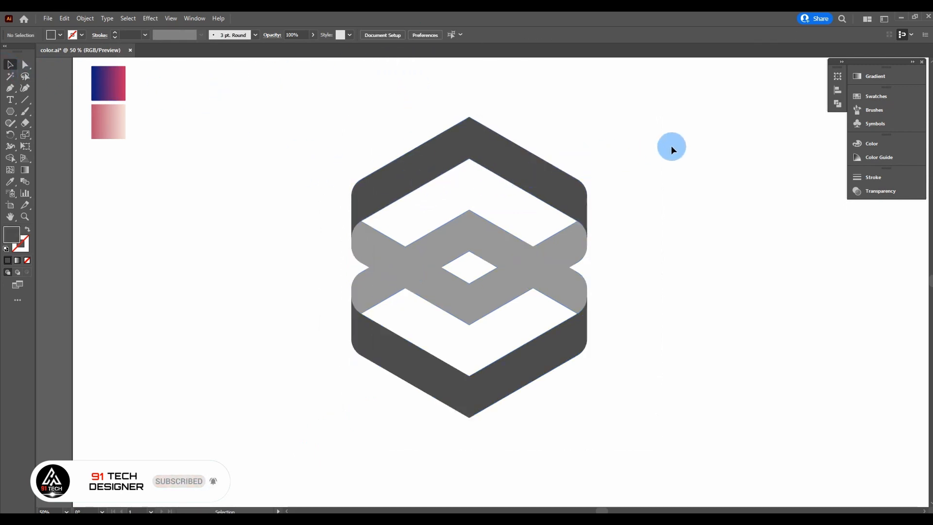
{"action": "left_click", "coordinate": [59, 36]}
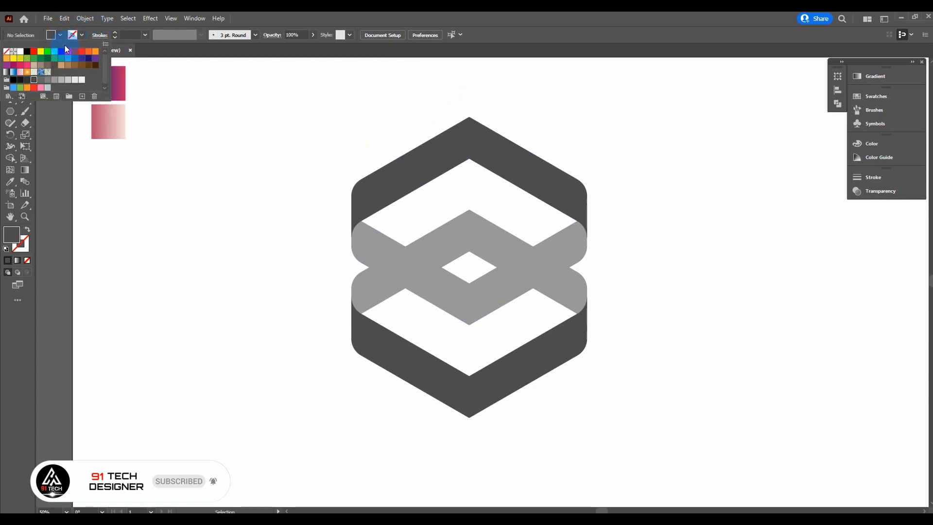
{"action": "left_click", "coordinate": [74, 69]}
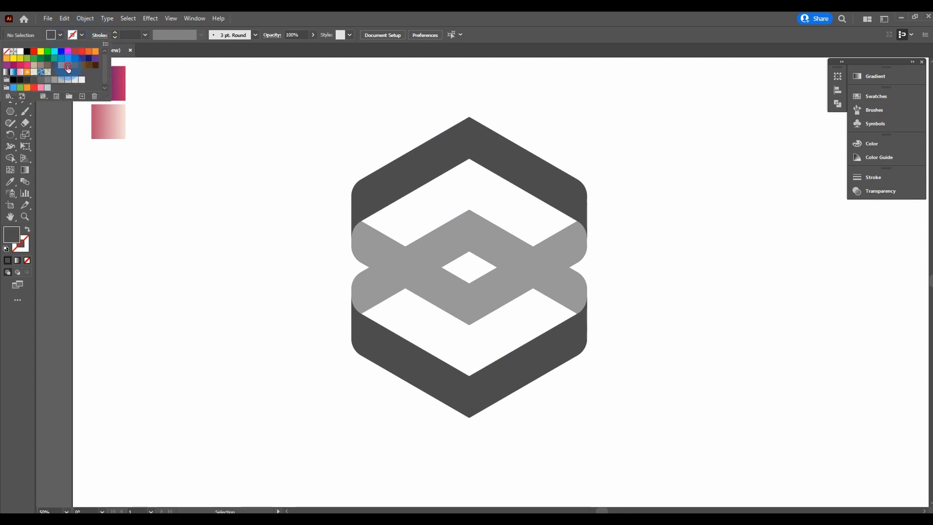
Step: With all artwork selected, Shape Builder-merge the left band's regions into one brown shape
{"action": "left_click", "coordinate": [62, 35]}
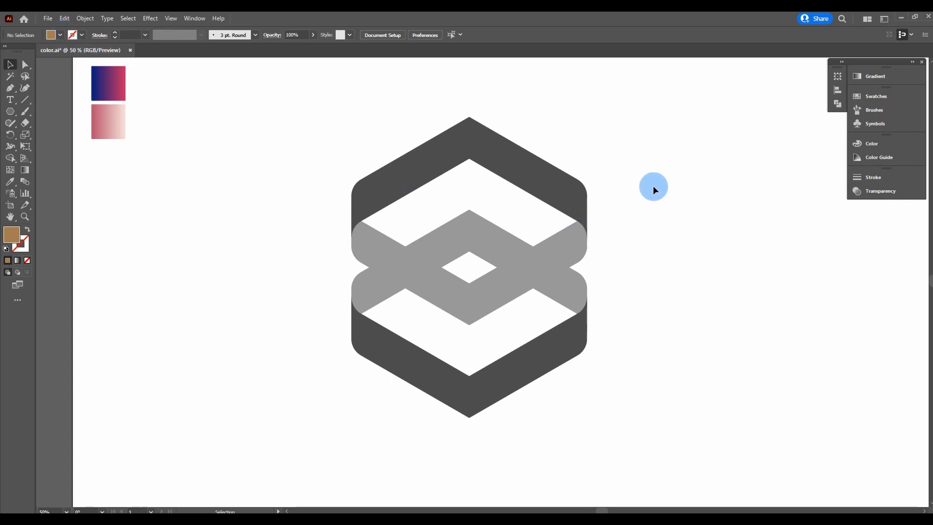
{"action": "left_click_drag", "start_coordinate": [658, 155], "coordinate": [294, 389]}
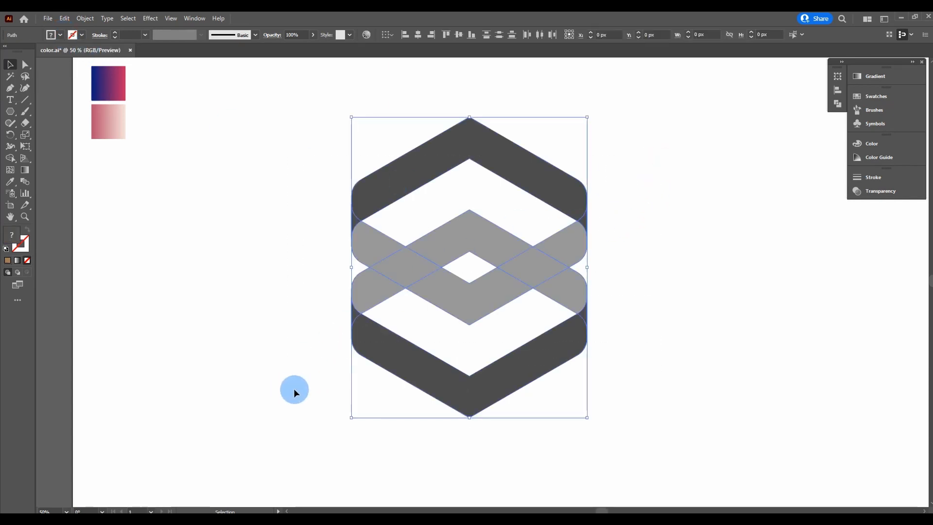
{"action": "left_click_drag", "start_coordinate": [12, 164], "coordinate": [62, 157]}
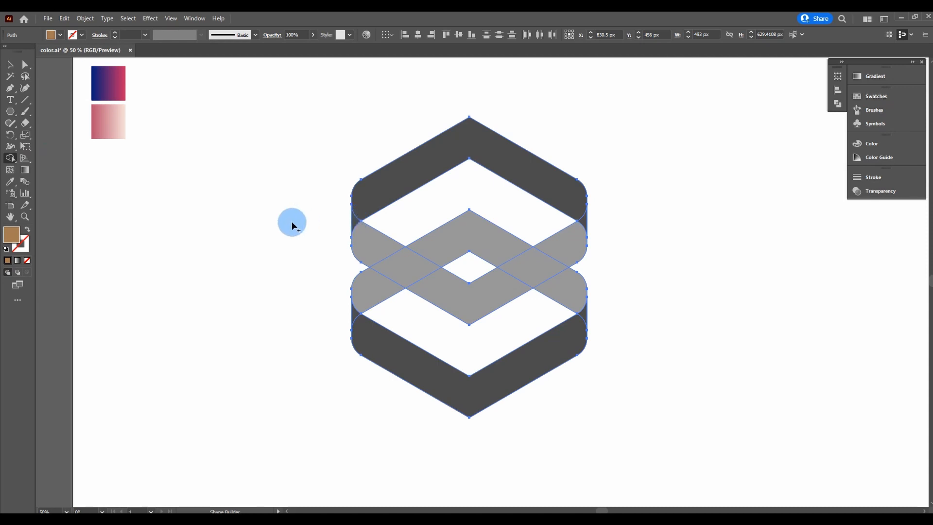
{"action": "scroll", "coordinate": [291, 221], "scroll_direction": "up", "scroll_amount": 2}
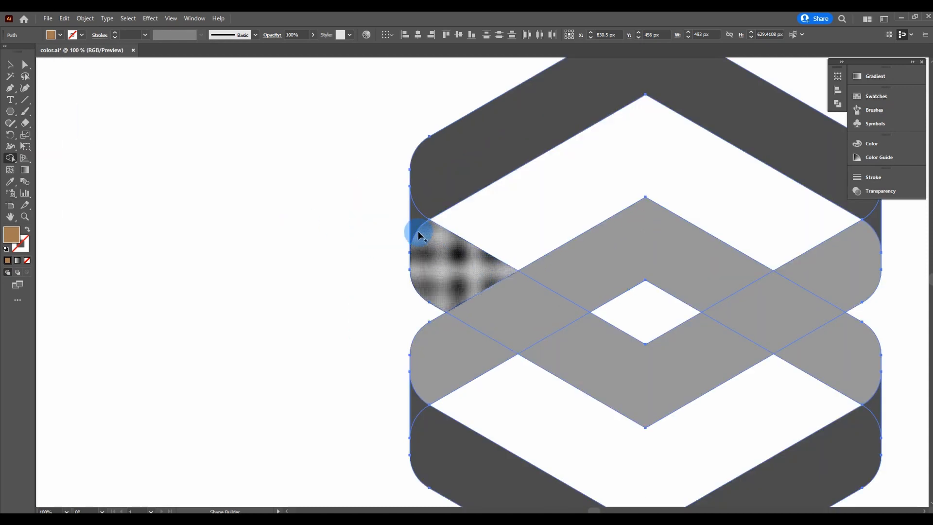
{"action": "mouse_move", "coordinate": [416, 219]}
{"action": "left_mouse_down"}
{"action": "mouse_move", "coordinate": [516, 317]}
{"action": "mouse_move", "coordinate": [580, 354]}
{"action": "mouse_move", "coordinate": [652, 369]}
{"action": "left_mouse_up"}
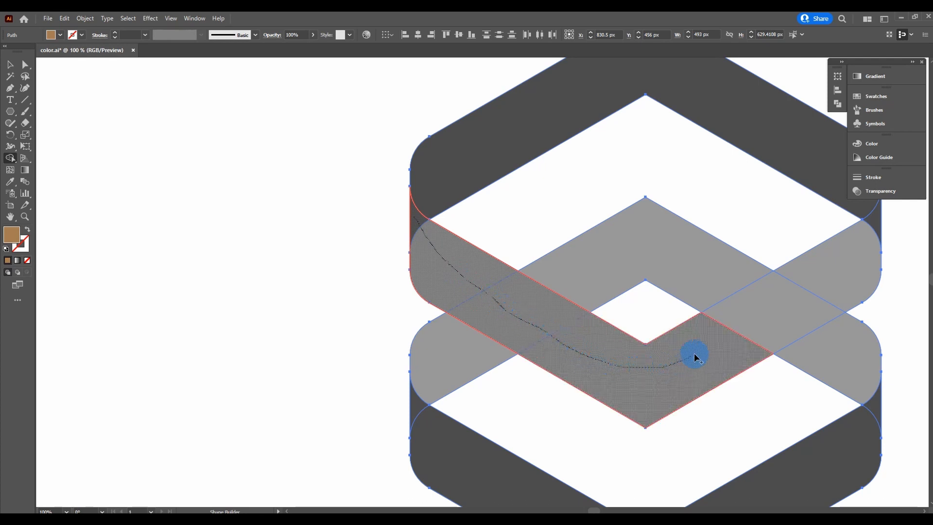
{"action": "left_click_drag", "start_coordinate": [712, 334], "coordinate": [713, 334]}
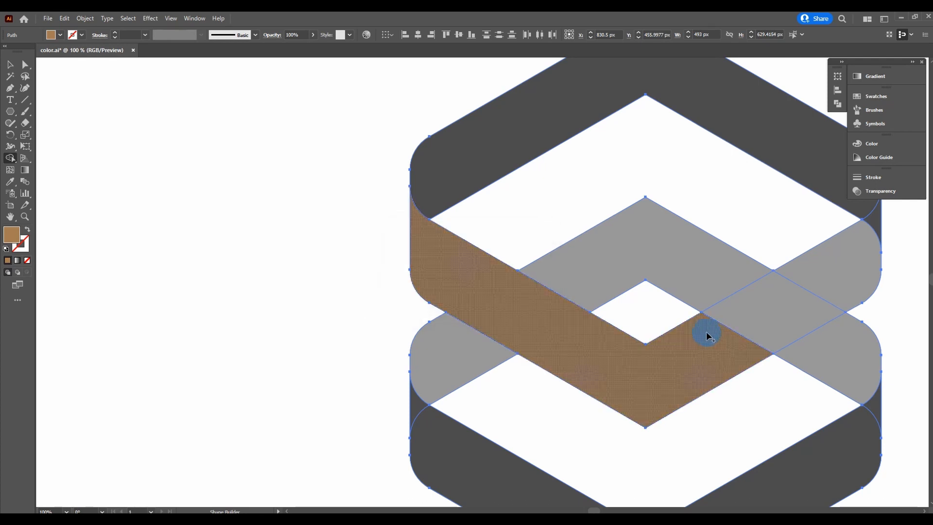
{"action": "scroll", "coordinate": [609, 325], "scroll_direction": "down", "scroll_amount": 1}
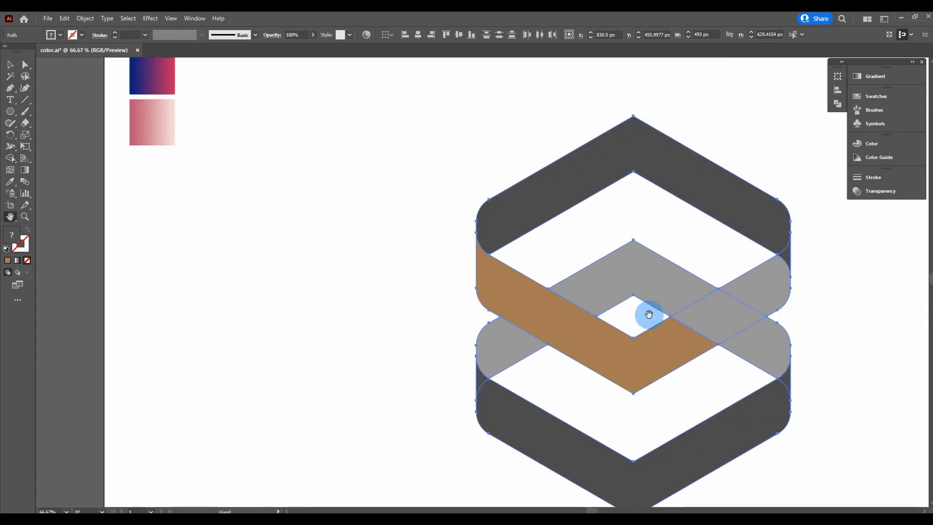
{"action": "left_click_drag", "start_coordinate": [648, 314], "coordinate": [518, 280]}
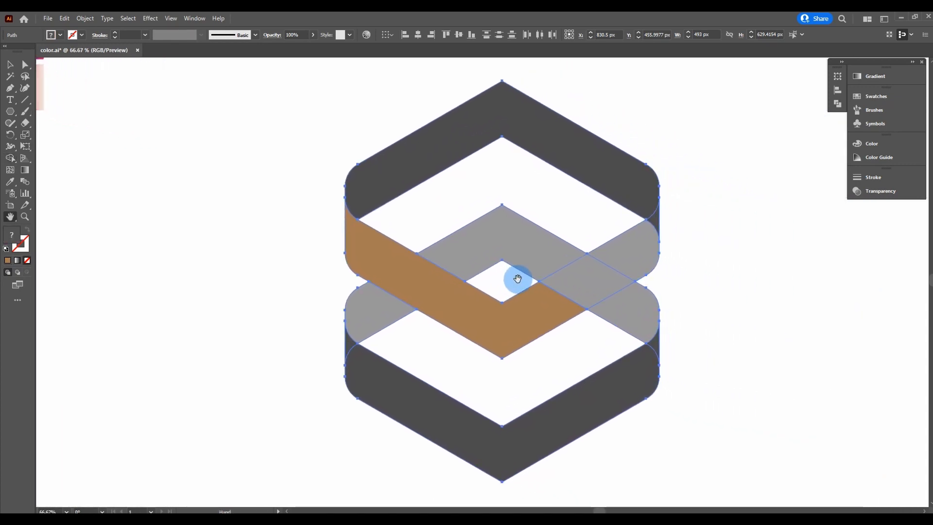
{"action": "scroll", "coordinate": [520, 300], "scroll_direction": "up", "scroll_amount": 1}
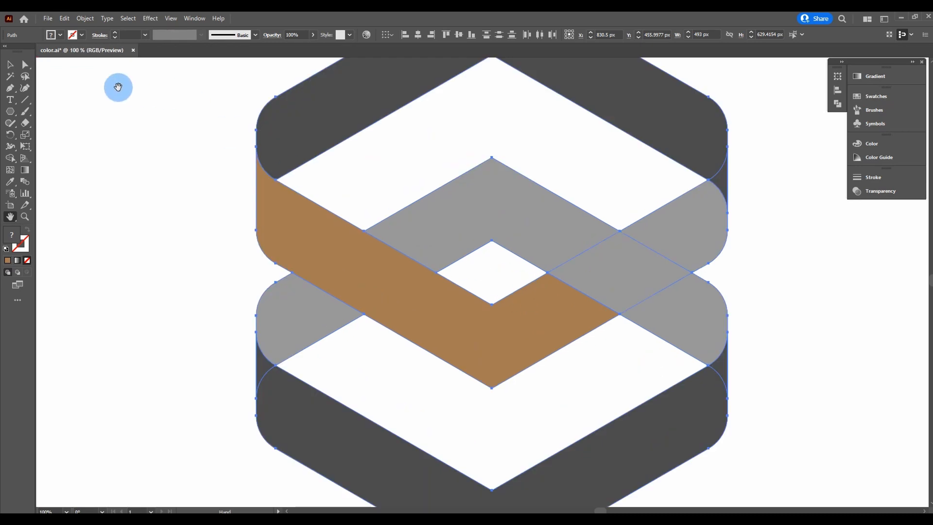
Step: Deselect the artwork and pick brown as the fill colour
{"action": "left_click", "coordinate": [9, 66]}
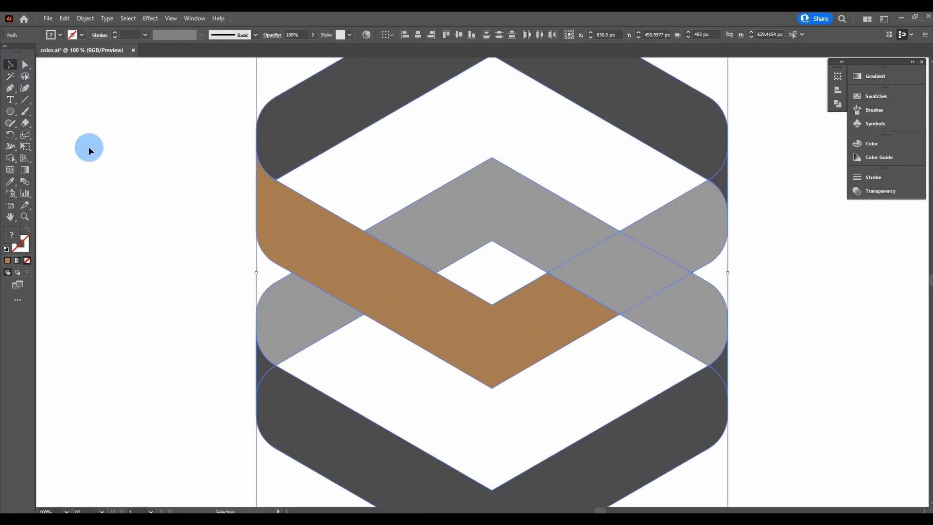
{"action": "left_click_drag", "start_coordinate": [108, 141], "coordinate": [783, 485]}
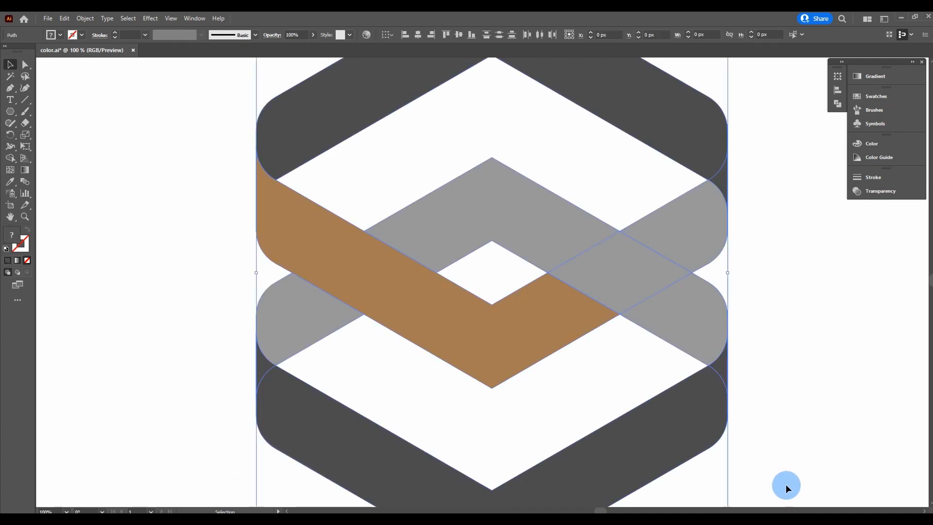
{"action": "left_click", "coordinate": [108, 132]}
{"action": "left_click", "coordinate": [60, 36]}
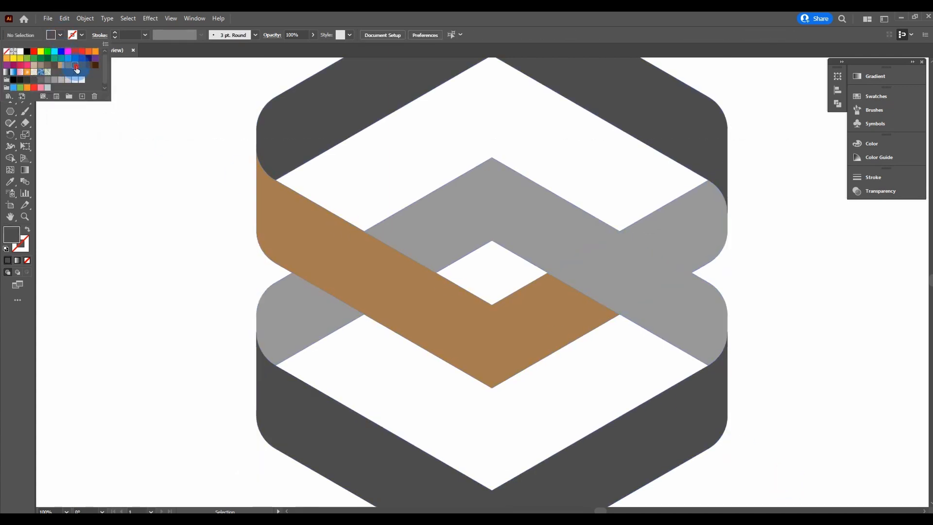
{"action": "left_click", "coordinate": [60, 35]}
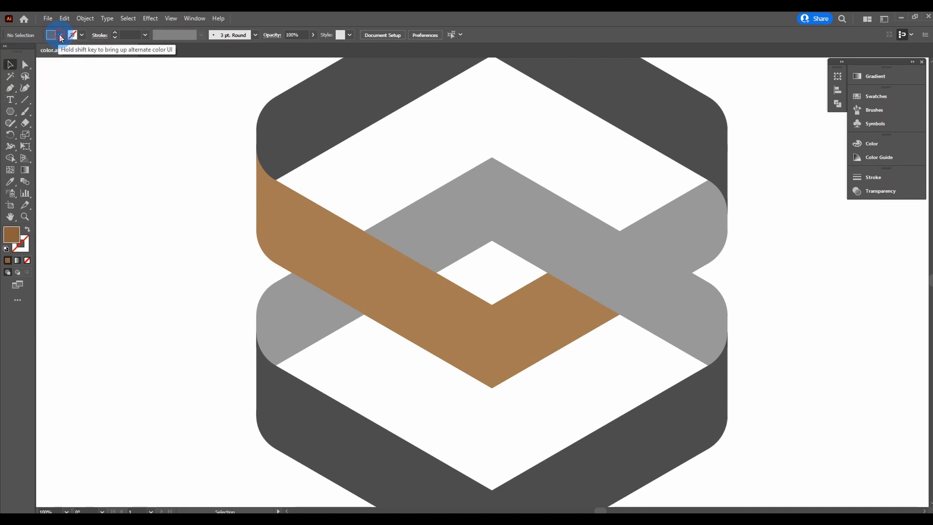
{"action": "left_click", "coordinate": [112, 131]}
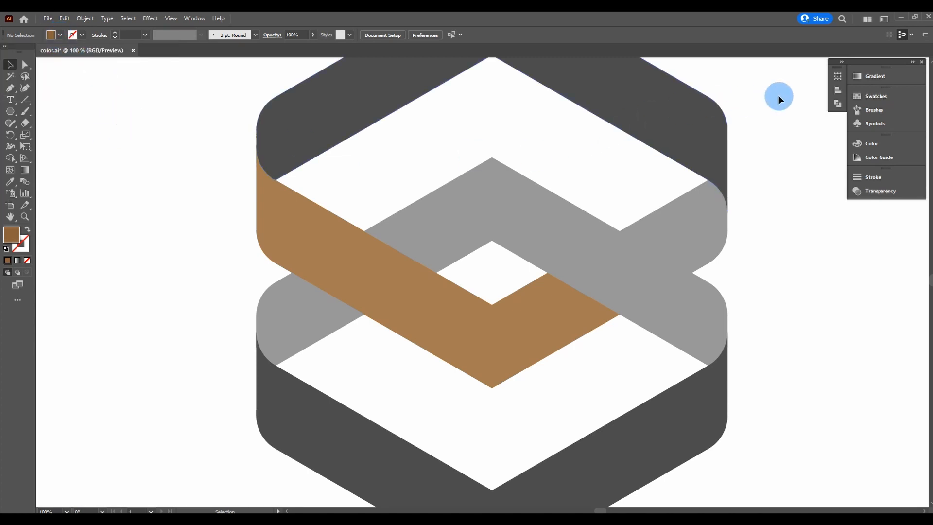
Step: Shape Builder-merge the right grey band up to the top diamond into one brown shape
{"action": "left_click_drag", "start_coordinate": [803, 82], "coordinate": [169, 481]}
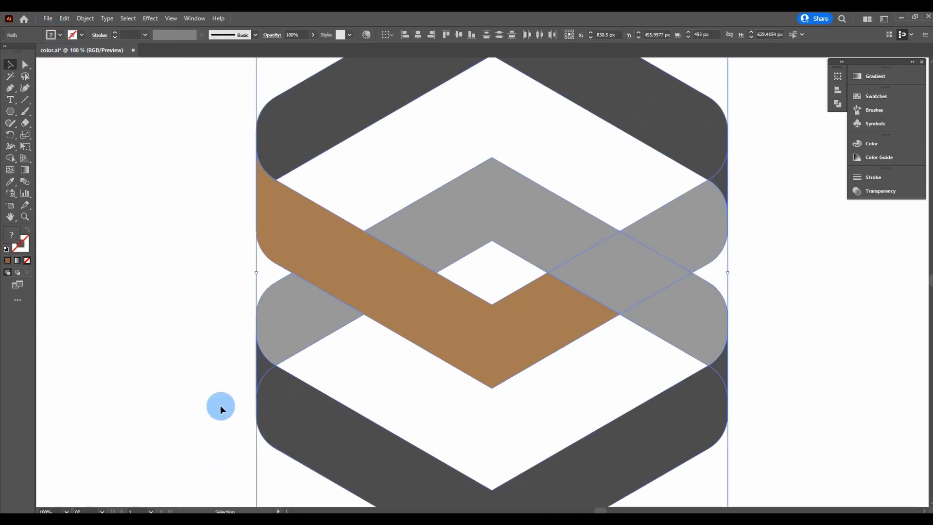
{"action": "left_click", "coordinate": [10, 160]}
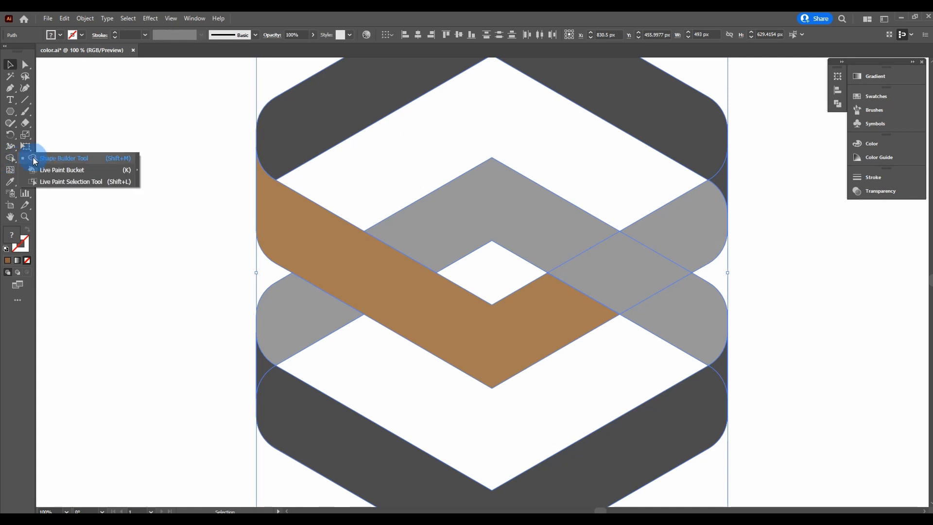
{"action": "left_click", "coordinate": [64, 157]}
{"action": "left_click", "coordinate": [725, 299]}
{"action": "mouse_move", "coordinate": [725, 299]}
{"action": "left_mouse_down"}
{"action": "mouse_move", "coordinate": [725, 366]}
{"action": "mouse_move", "coordinate": [719, 358]}
{"action": "left_mouse_up"}
{"action": "mouse_move", "coordinate": [684, 329]}
{"action": "left_mouse_down"}
{"action": "mouse_move", "coordinate": [608, 274]}
{"action": "mouse_move", "coordinate": [475, 219]}
{"action": "left_mouse_up"}
{"action": "left_click_drag", "start_coordinate": [406, 247], "coordinate": [407, 246]}
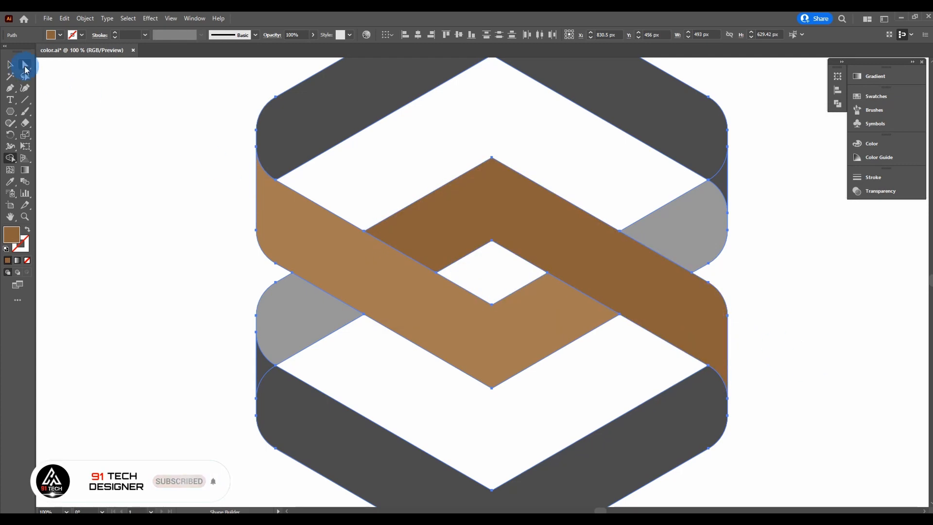
{"action": "left_click", "coordinate": [9, 65]}
{"action": "left_click", "coordinate": [89, 94]}
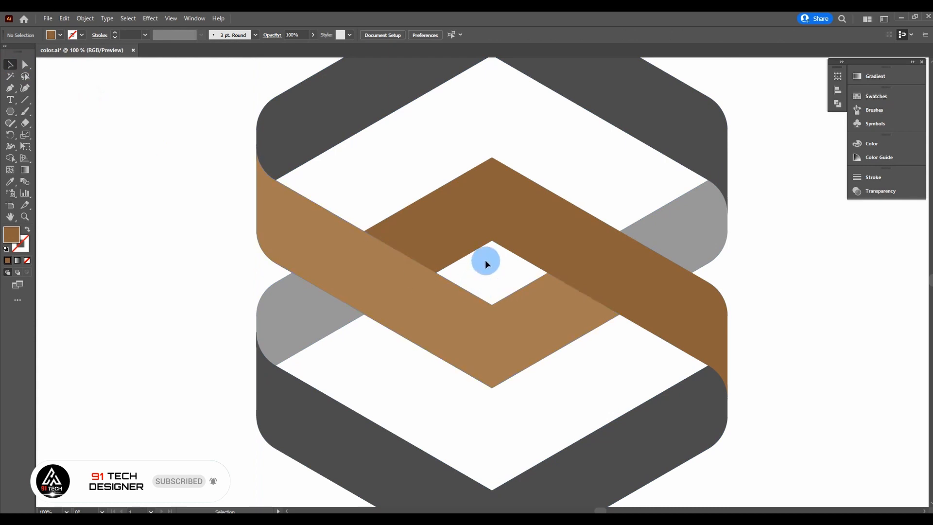
{"action": "key", "text": "ctrl+minus"}
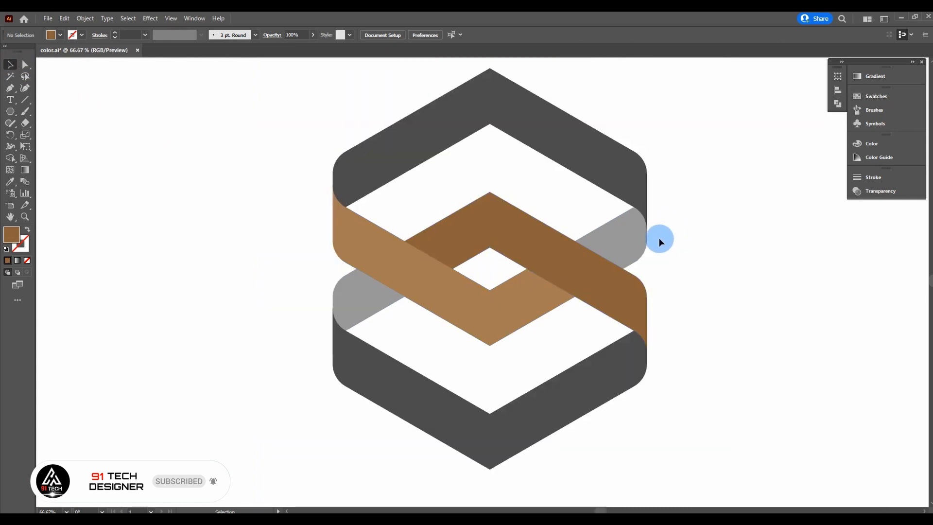
Step: Unite the right grey band end with the tan band using Pathfinder Unite
{"action": "scroll", "coordinate": [698, 277], "scroll_direction": "down", "scroll_amount": 1}
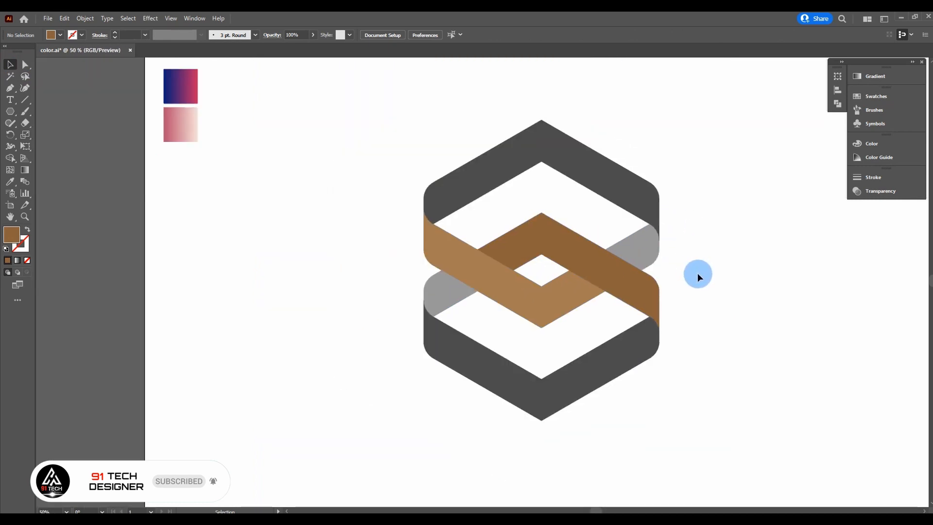
{"action": "left_click_drag", "start_coordinate": [699, 277], "coordinate": [590, 276]}
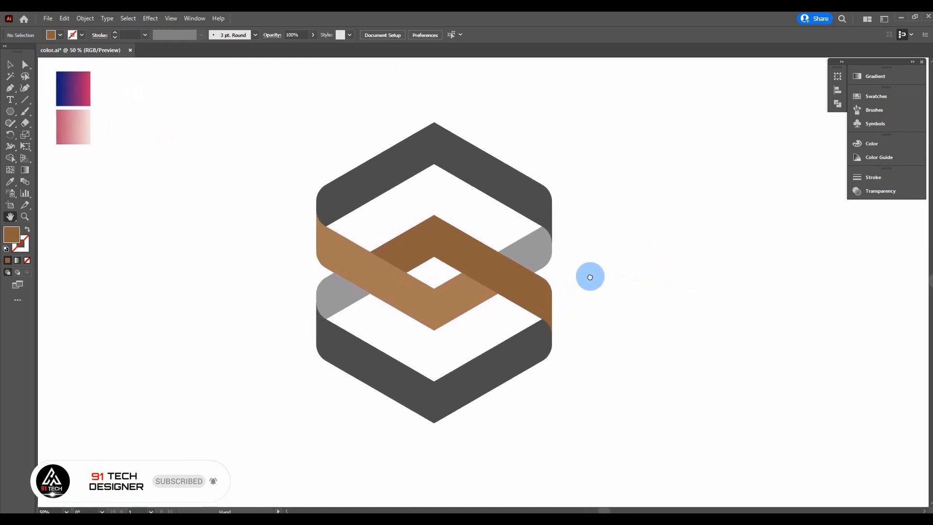
{"action": "left_click", "coordinate": [10, 65]}
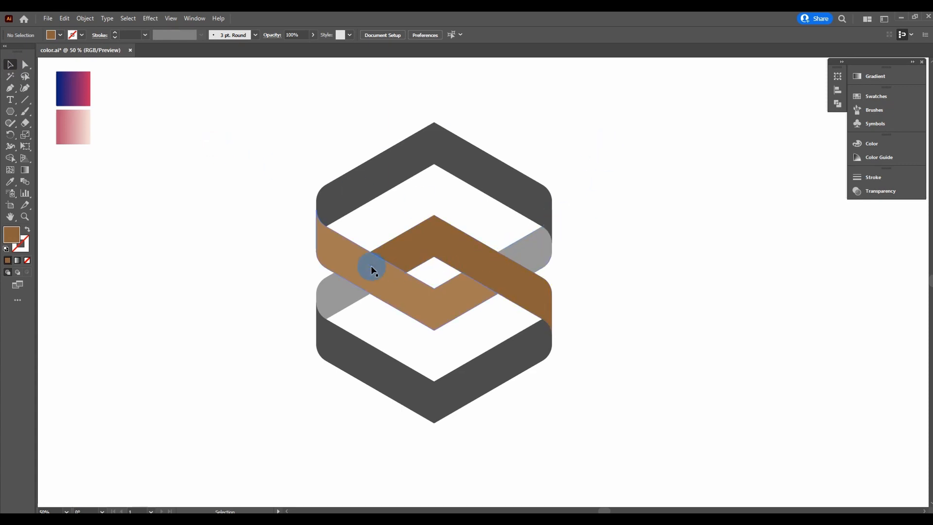
{"action": "left_click", "coordinate": [535, 254]}
{"action": "left_click", "coordinate": [400, 282], "text": "shift"}
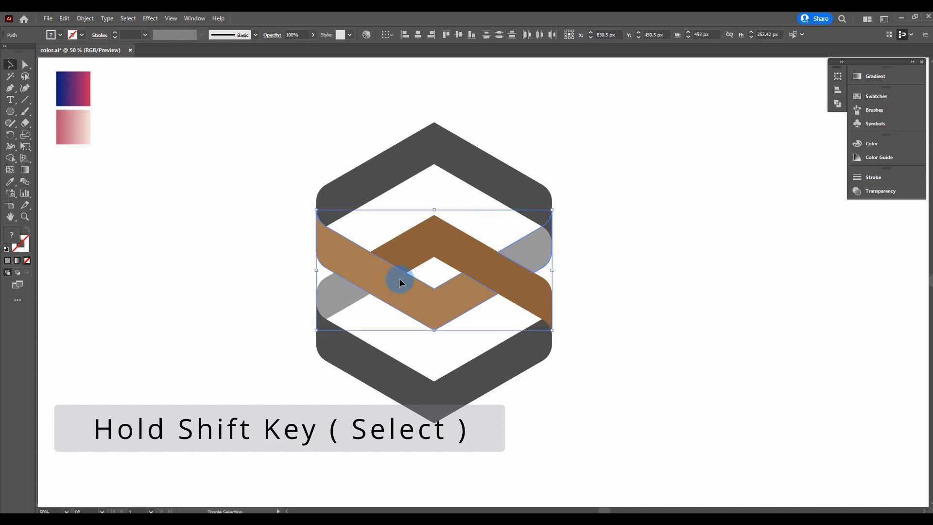
{"action": "left_click", "coordinate": [837, 104]}
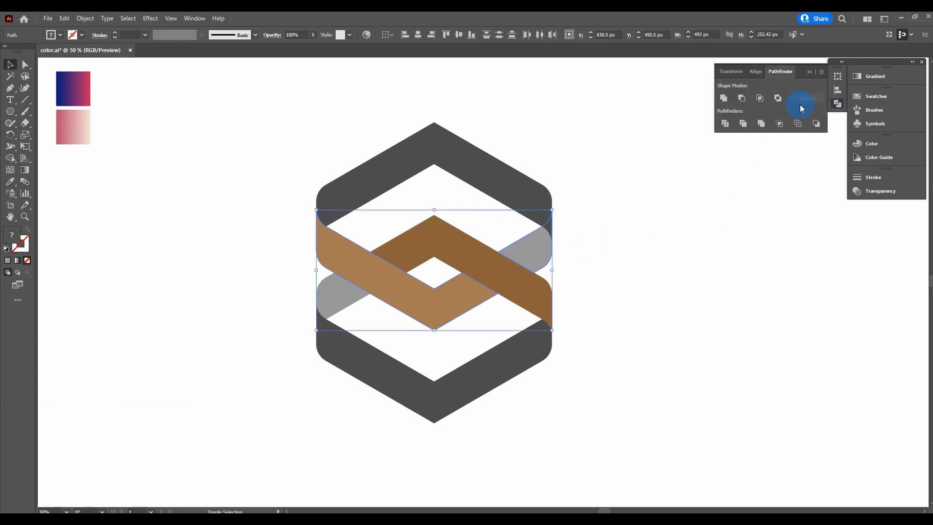
{"action": "left_click", "coordinate": [724, 98]}
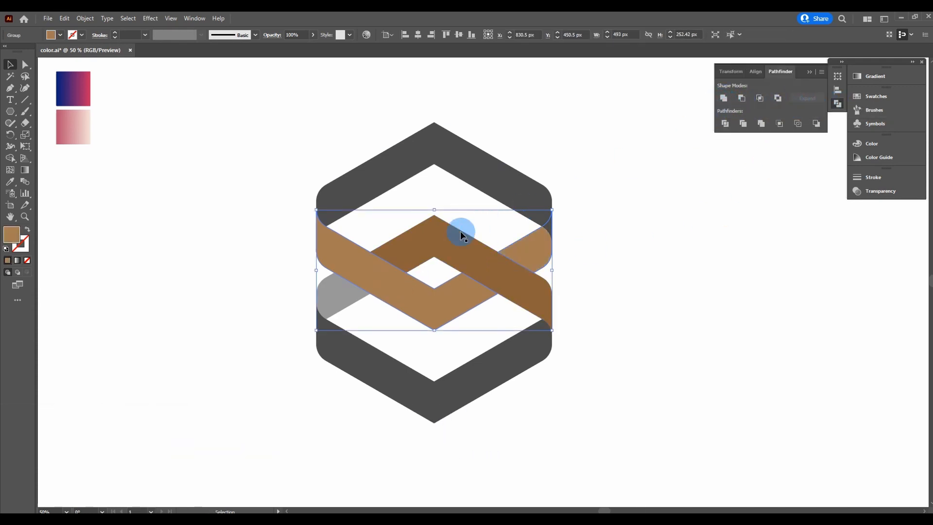
{"action": "left_click", "coordinate": [603, 252]}
Step: Unite the small left grey piece with the tan band the same way
{"action": "left_click", "coordinate": [331, 294]}
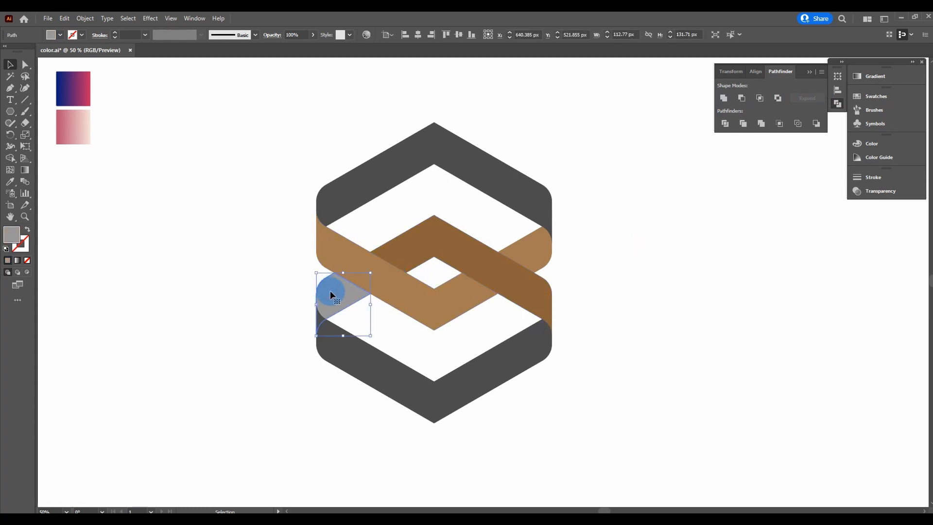
{"action": "left_click", "coordinate": [486, 265], "text": "shift"}
{"action": "left_click", "coordinate": [724, 99]}
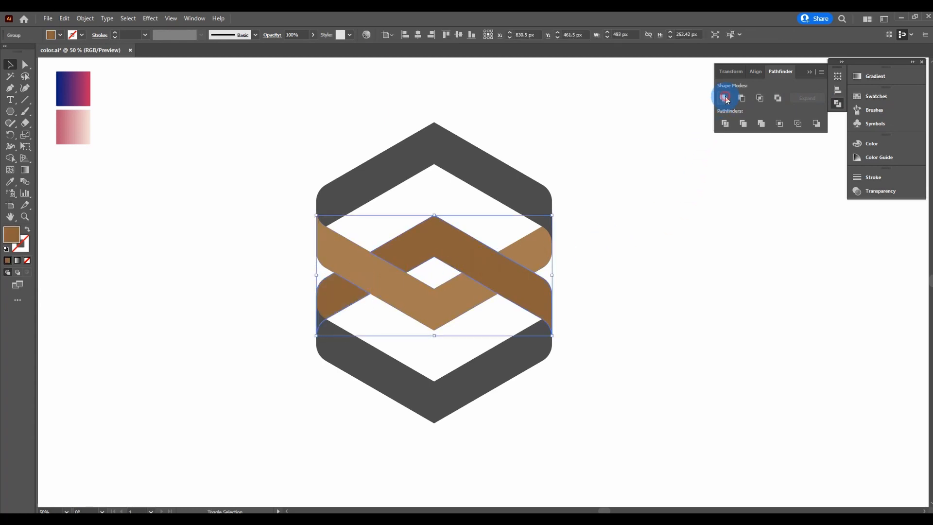
{"action": "left_click", "coordinate": [652, 193]}
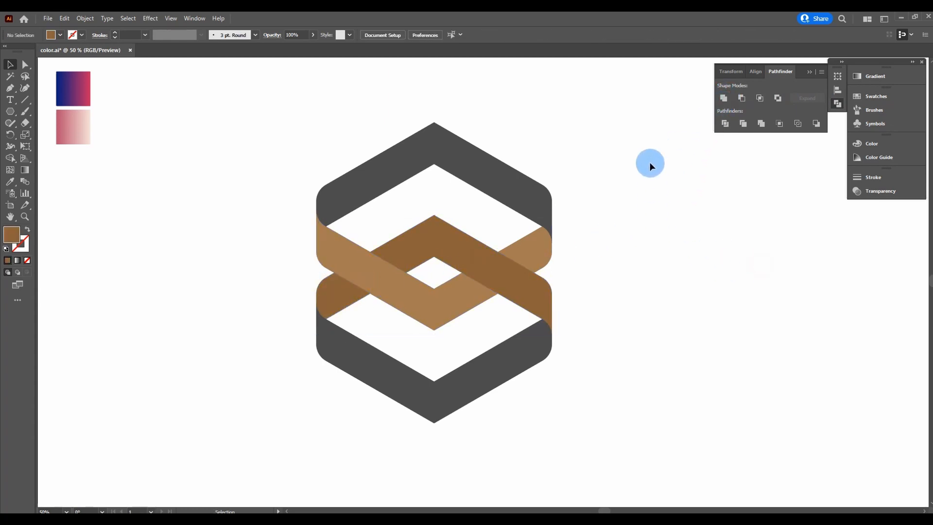
{"action": "left_click", "coordinate": [457, 163]}
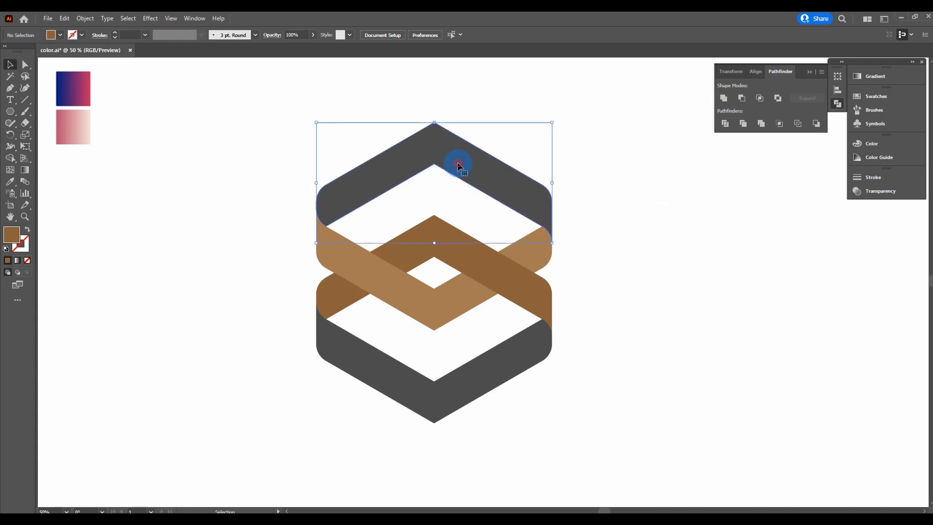
Step: Eyedropper the pink gradient from the sample square onto the top grey chevron
{"action": "left_click", "coordinate": [725, 200]}
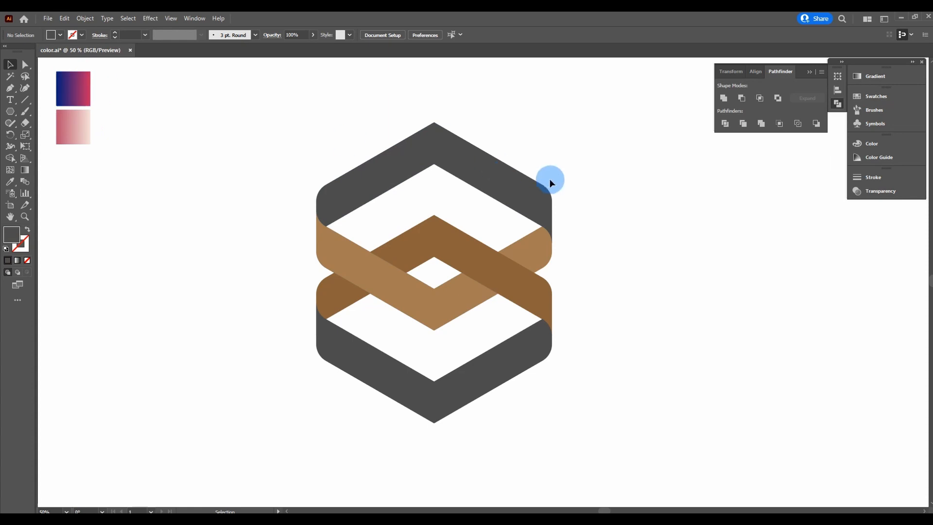
{"action": "left_click", "coordinate": [507, 184]}
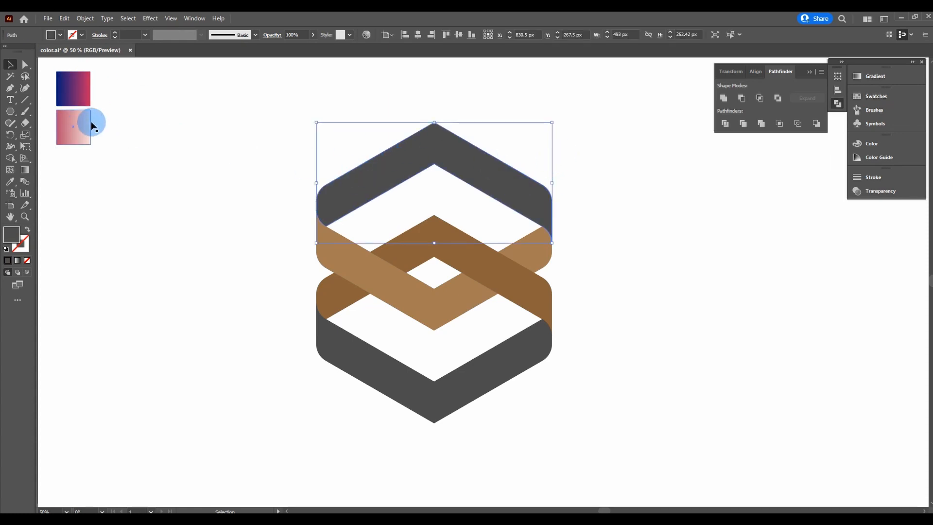
{"action": "left_click", "coordinate": [11, 183]}
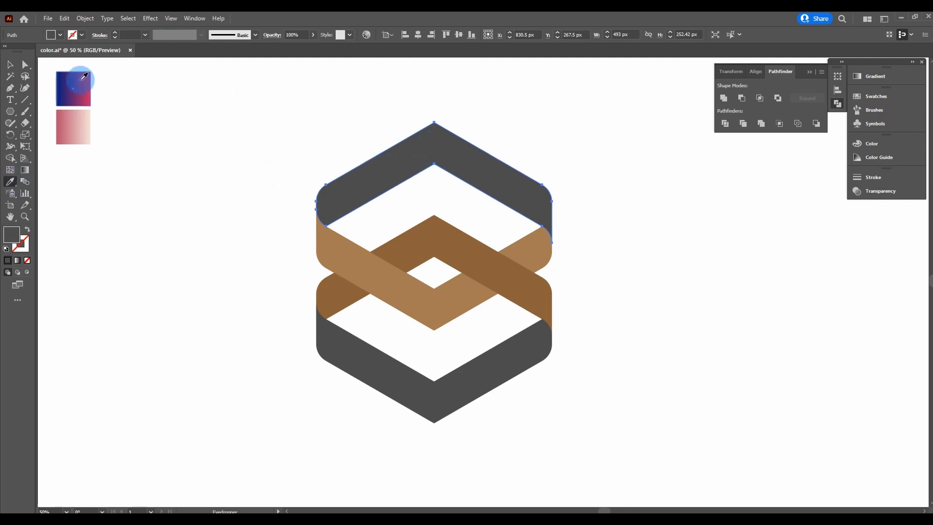
{"action": "left_click", "coordinate": [79, 125]}
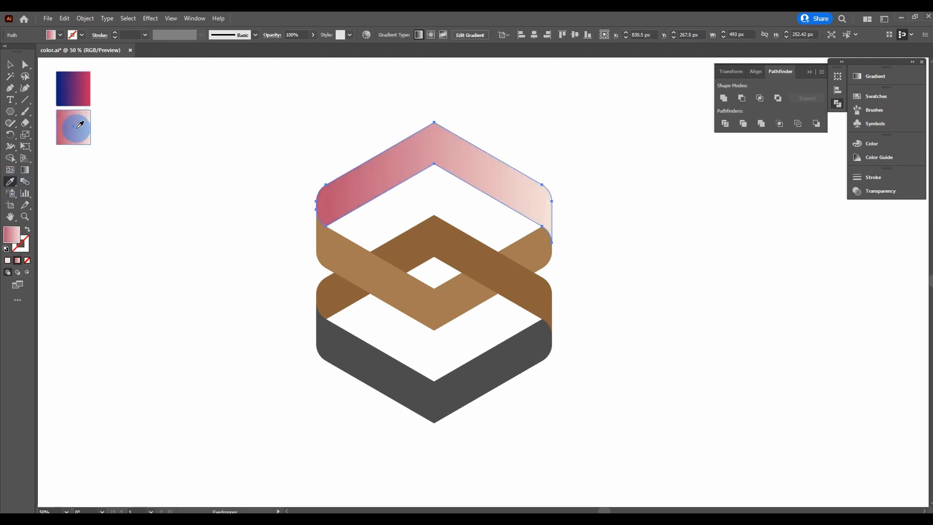
{"action": "left_click", "coordinate": [12, 64]}
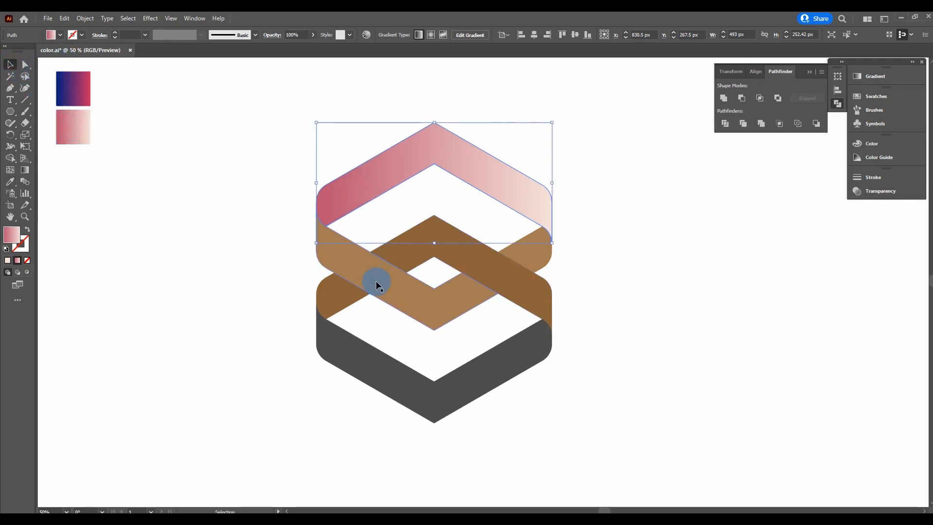
{"action": "left_click", "coordinate": [482, 265]}
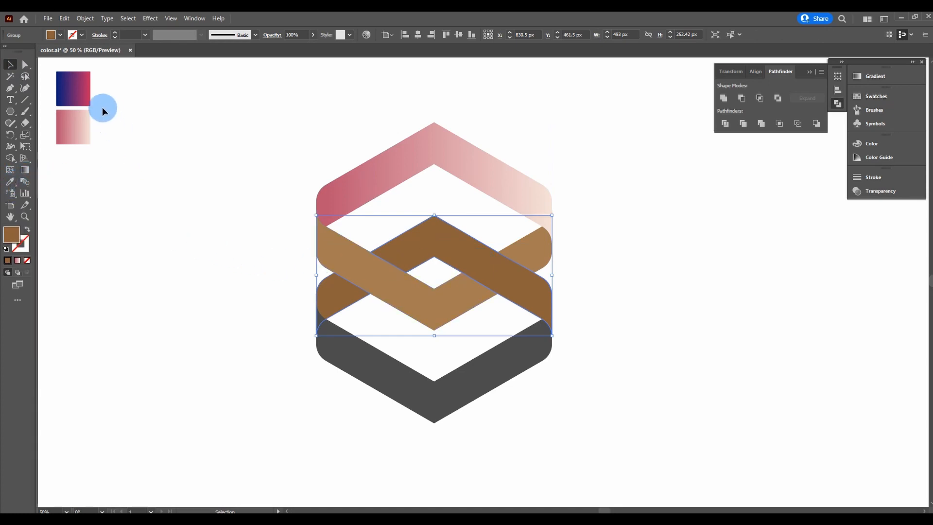
Step: Eyedropper the blue-to-magenta gradient onto the bands and the pink gradient onto the remaining brown band
{"action": "left_click", "coordinate": [10, 181]}
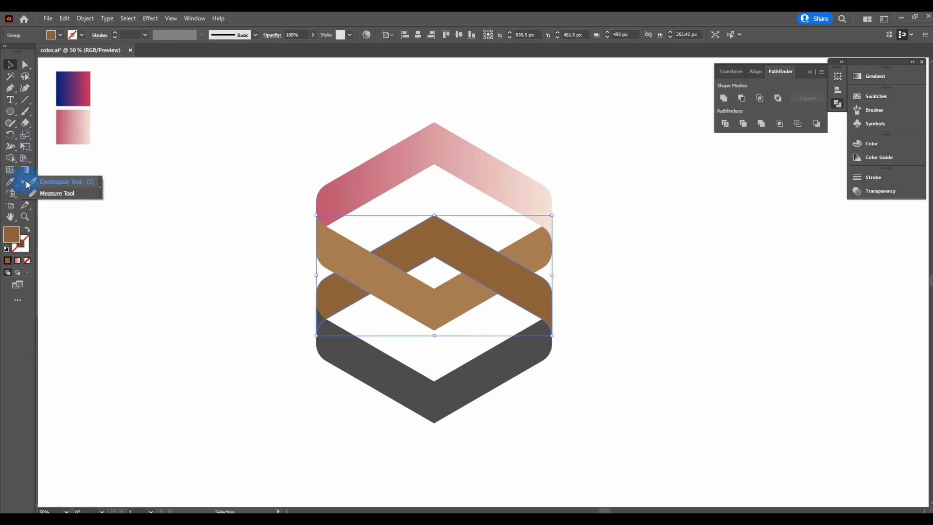
{"action": "left_click", "coordinate": [46, 183]}
{"action": "left_click", "coordinate": [73, 86]}
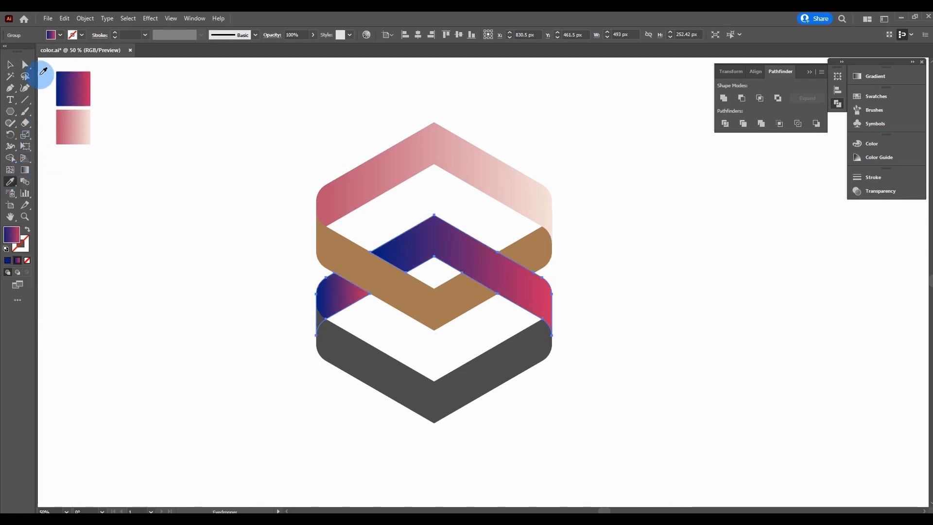
{"action": "left_click", "coordinate": [9, 64]}
{"action": "left_click", "coordinate": [191, 119]}
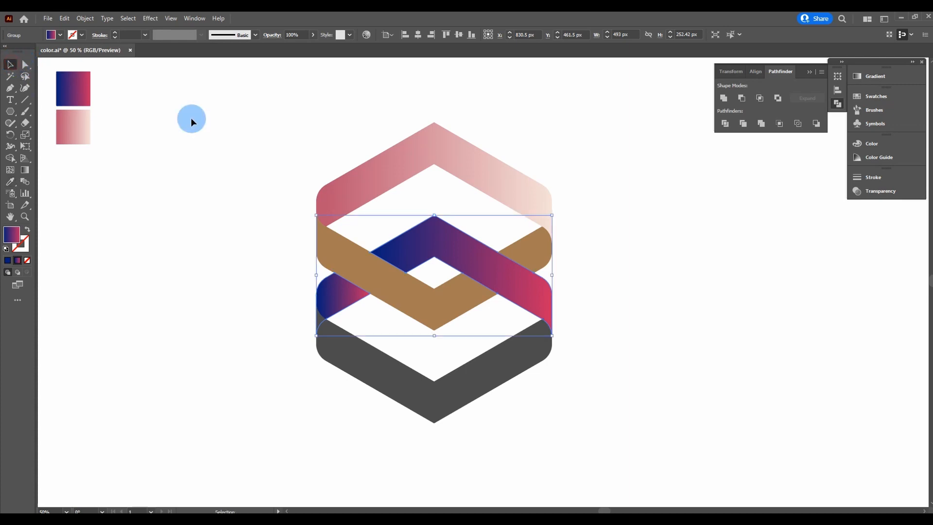
{"action": "left_click", "coordinate": [440, 305]}
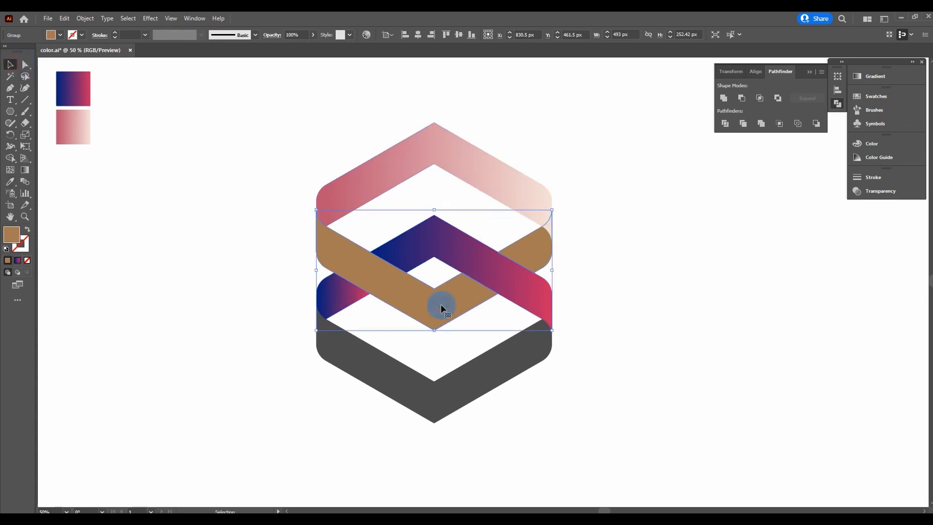
{"action": "left_click", "coordinate": [10, 184]}
{"action": "left_click", "coordinate": [75, 131]}
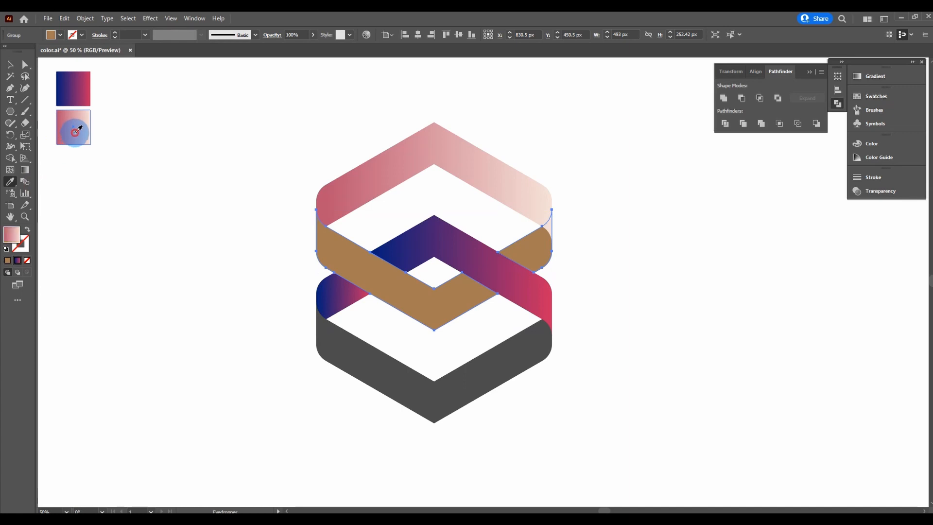
{"action": "left_click", "coordinate": [10, 65]}
{"action": "left_click", "coordinate": [224, 187]}
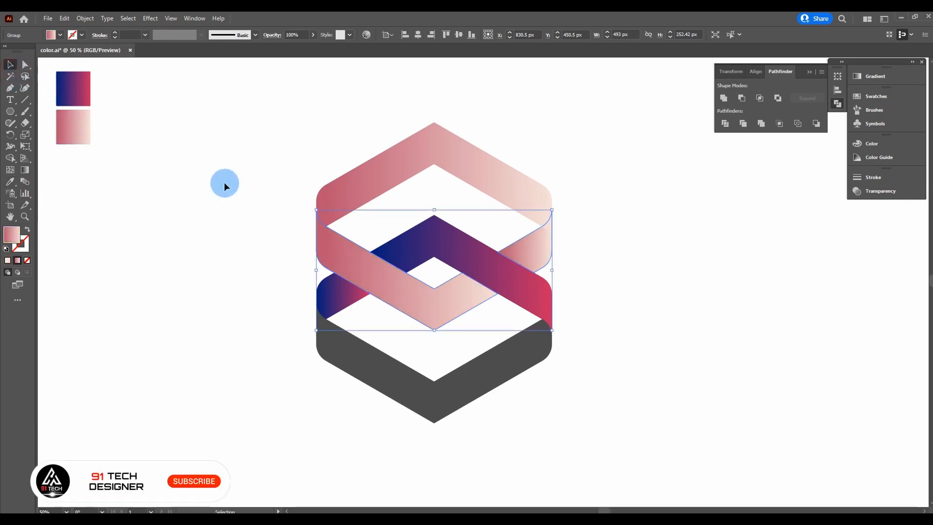
Step: Give the dark grey bottom band the blue-to-magenta gradient from the top square
{"action": "left_click", "coordinate": [376, 376]}
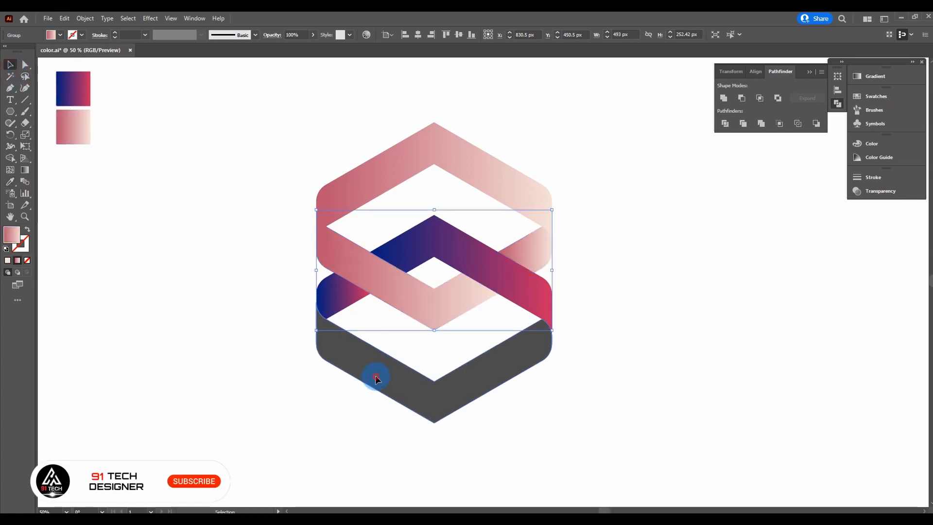
{"action": "left_click", "coordinate": [10, 183]}
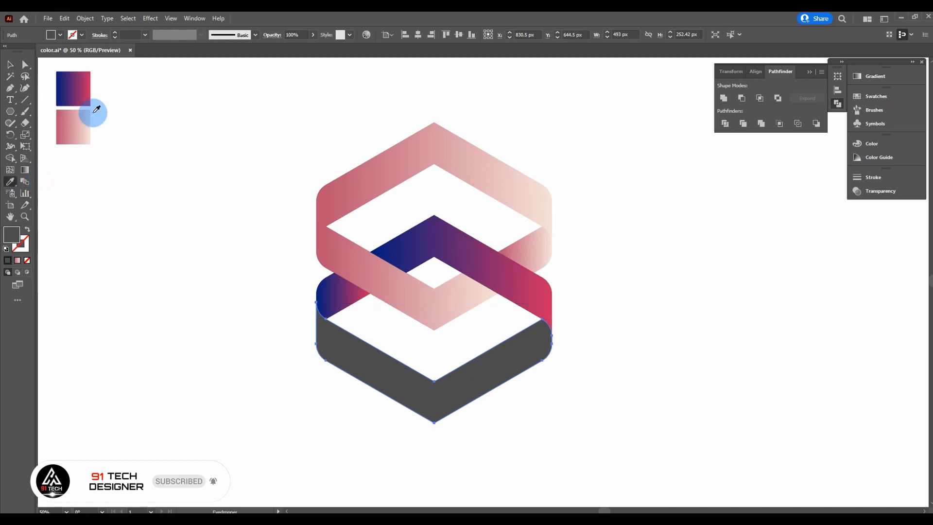
{"action": "left_click", "coordinate": [75, 90]}
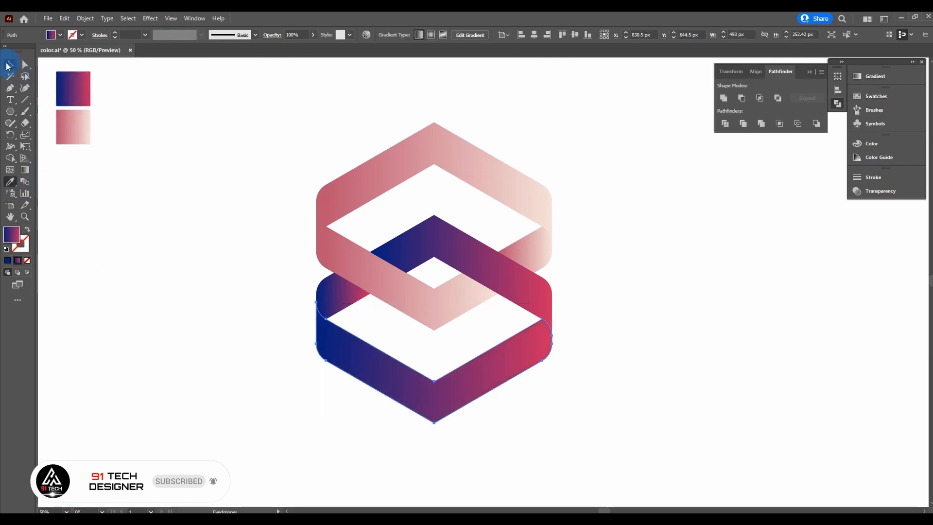
{"action": "left_click", "coordinate": [10, 65]}
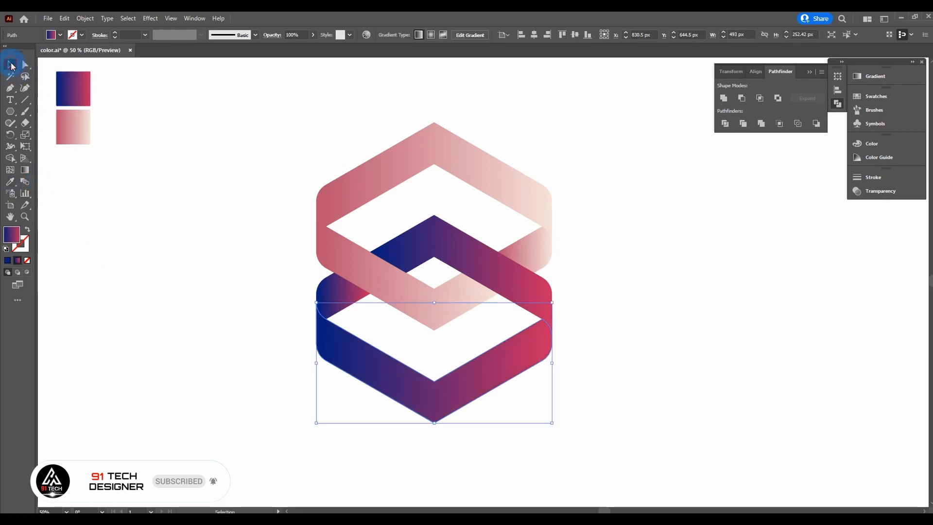
{"action": "left_click", "coordinate": [813, 71]}
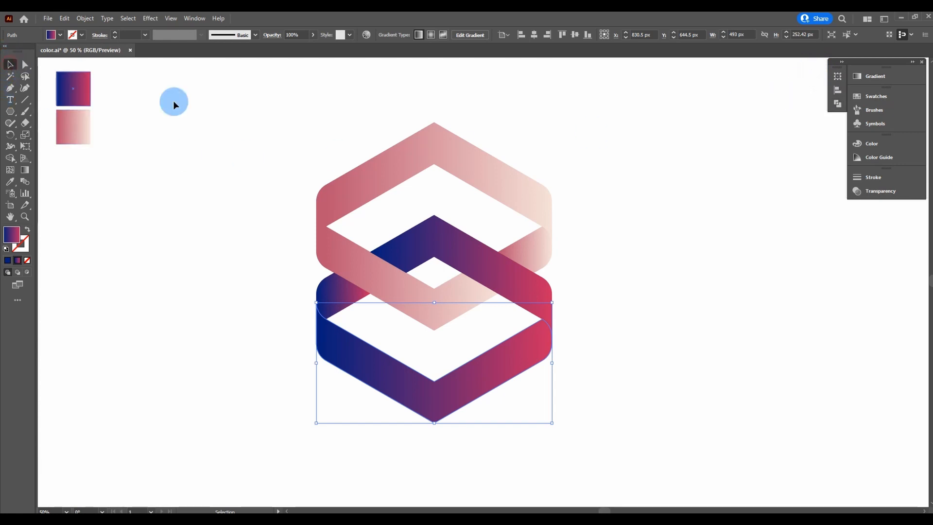
{"action": "left_click", "coordinate": [566, 111]}
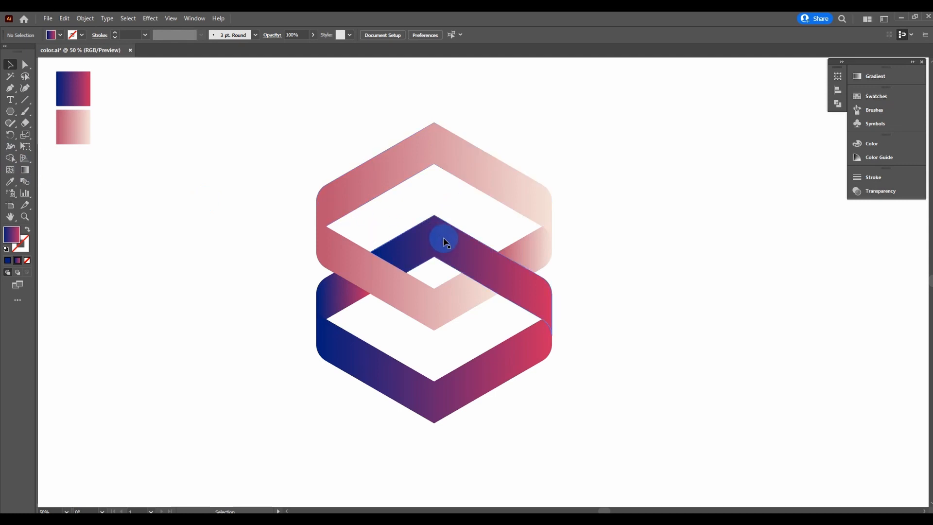
Step: Redraw the middle band's gradient with the Gradient tool, spreading it wider for a smoother blend
{"action": "left_click", "coordinate": [428, 240]}
{"action": "left_click", "coordinate": [25, 170]}
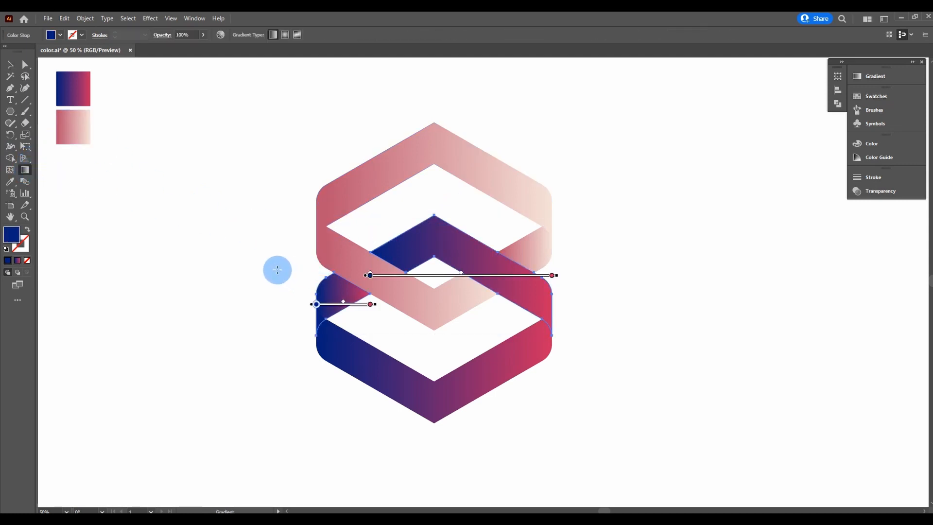
{"action": "left_click_drag", "start_coordinate": [272, 268], "coordinate": [488, 275]}
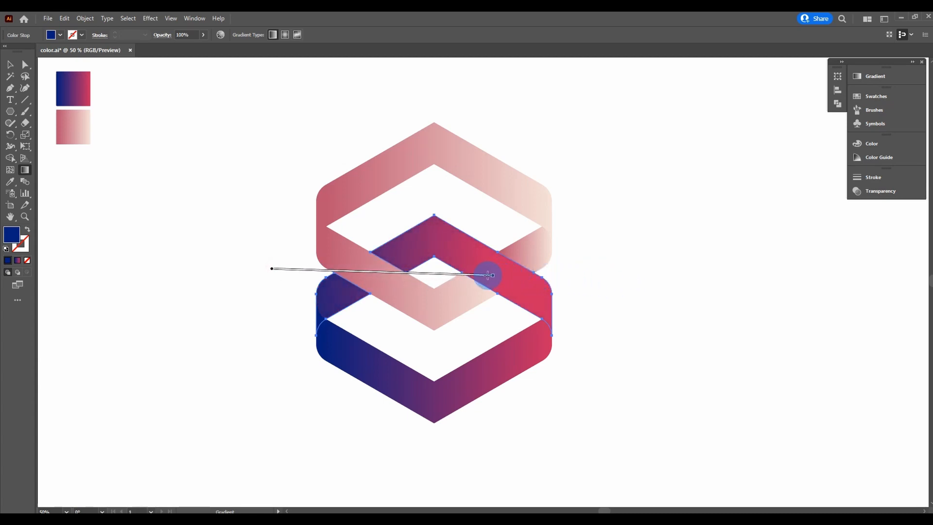
{"action": "mouse_move", "coordinate": [181, 267]}
{"action": "left_mouse_down"}
{"action": "mouse_move", "coordinate": [640, 270]}
{"action": "mouse_move", "coordinate": [500, 271]}
{"action": "left_mouse_up"}
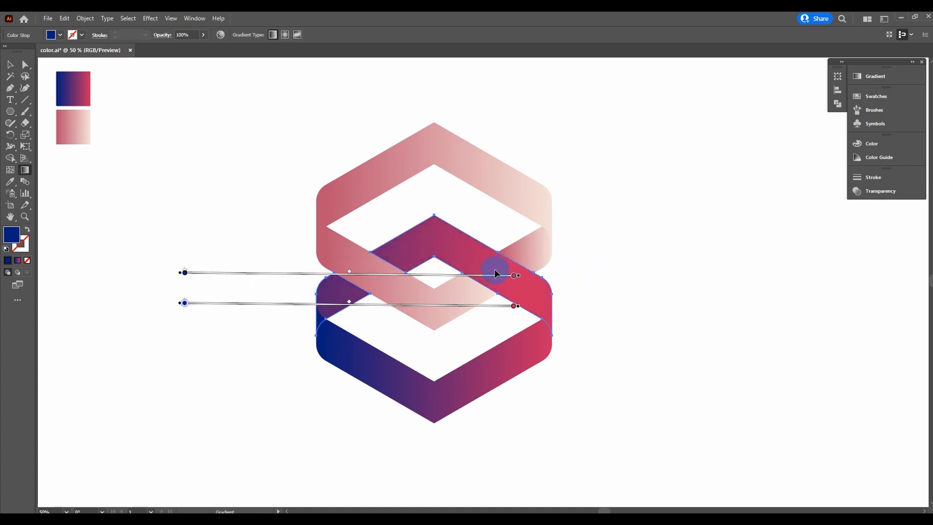
{"action": "key", "text": "v"}
{"action": "left_click", "coordinate": [325, 373]}
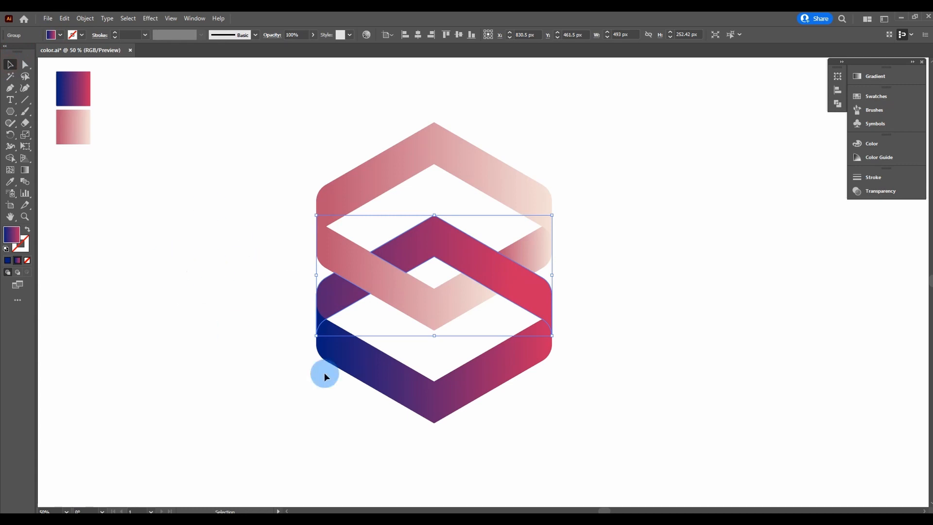
Step: Reverse the bottom band's gradient so magenta sits on the left, then deselect it
{"action": "left_click", "coordinate": [29, 173]}
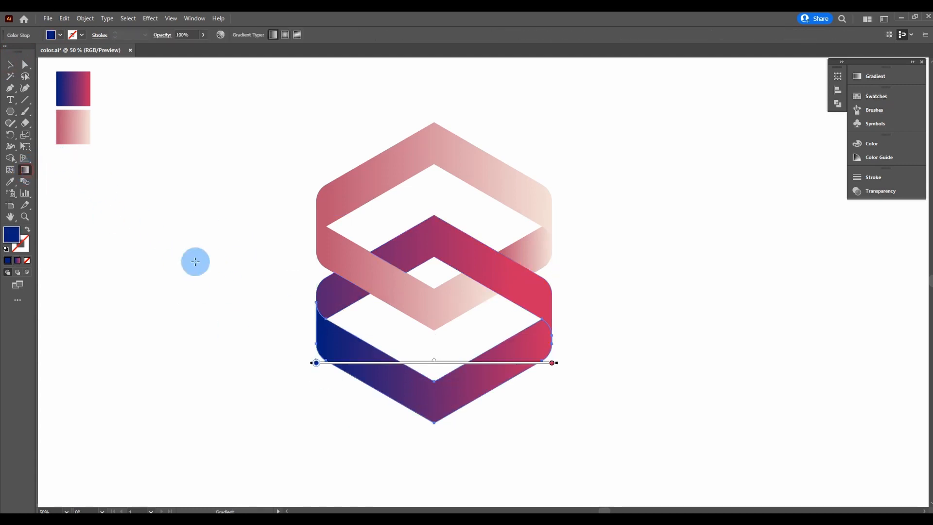
{"action": "mouse_move", "coordinate": [660, 375]}
{"action": "left_mouse_down"}
{"action": "mouse_move", "coordinate": [263, 380]}
{"action": "mouse_move", "coordinate": [360, 379]}
{"action": "left_mouse_up"}
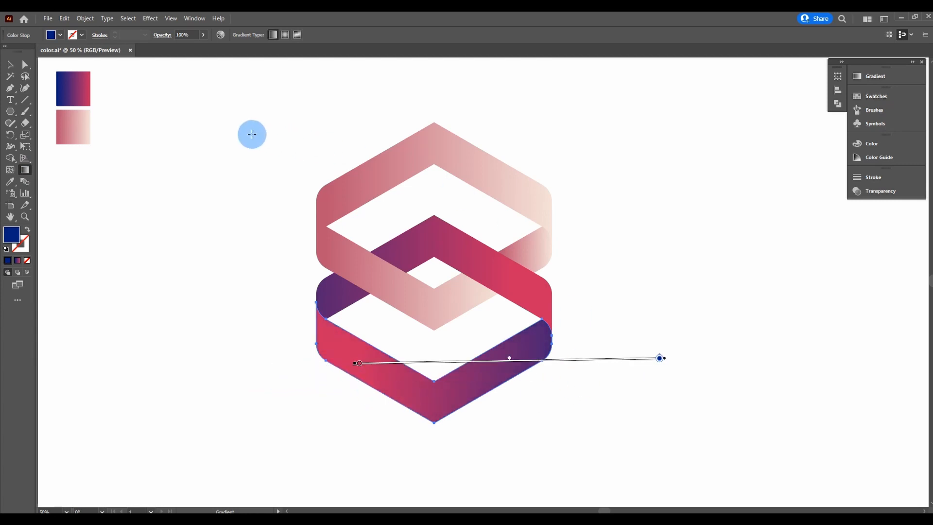
{"action": "left_click", "coordinate": [16, 71]}
{"action": "left_click", "coordinate": [183, 146]}
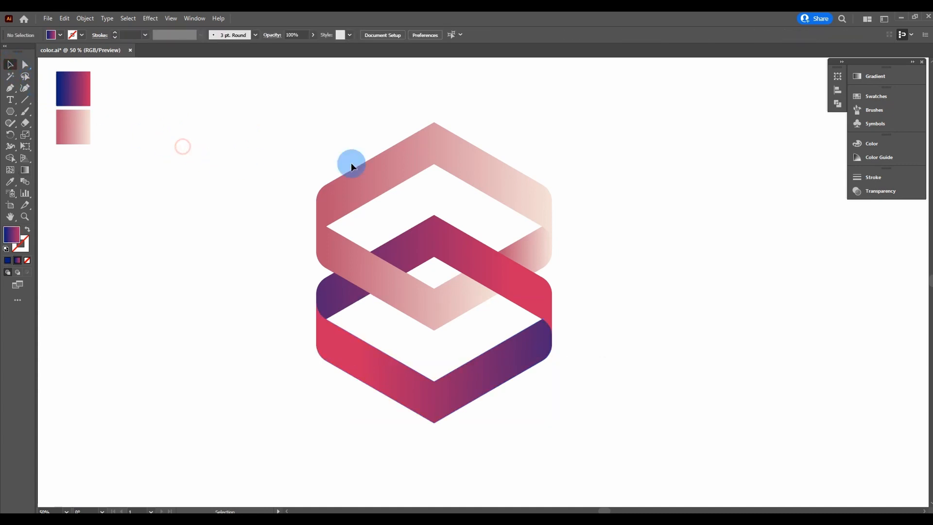
Step: Reverse the middle pink band's gradient so it runs pale on the left to rose on the right
{"action": "left_click", "coordinate": [481, 170]}
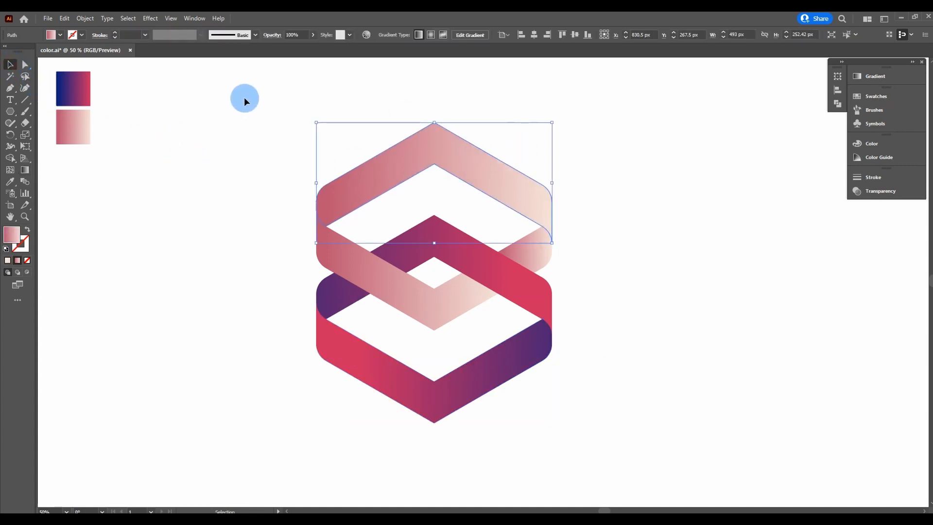
{"action": "left_click", "coordinate": [535, 254]}
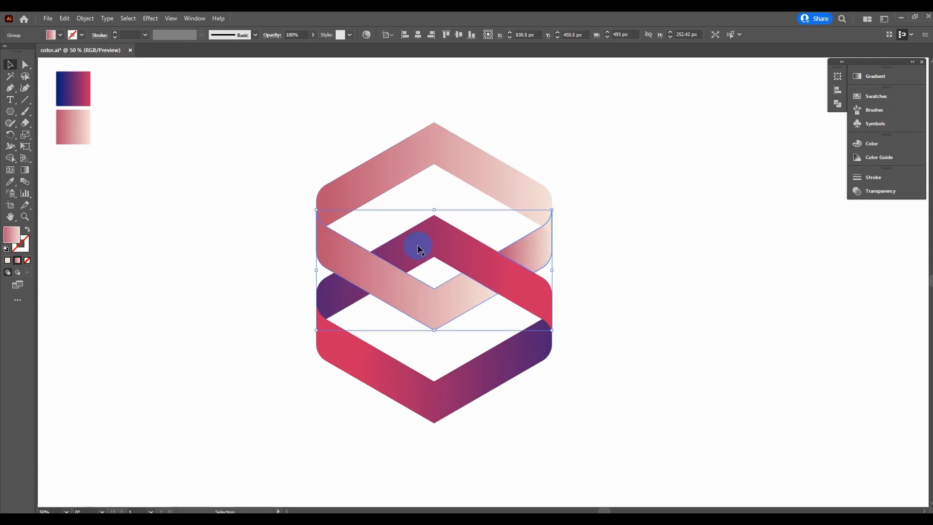
{"action": "left_click", "coordinate": [24, 170]}
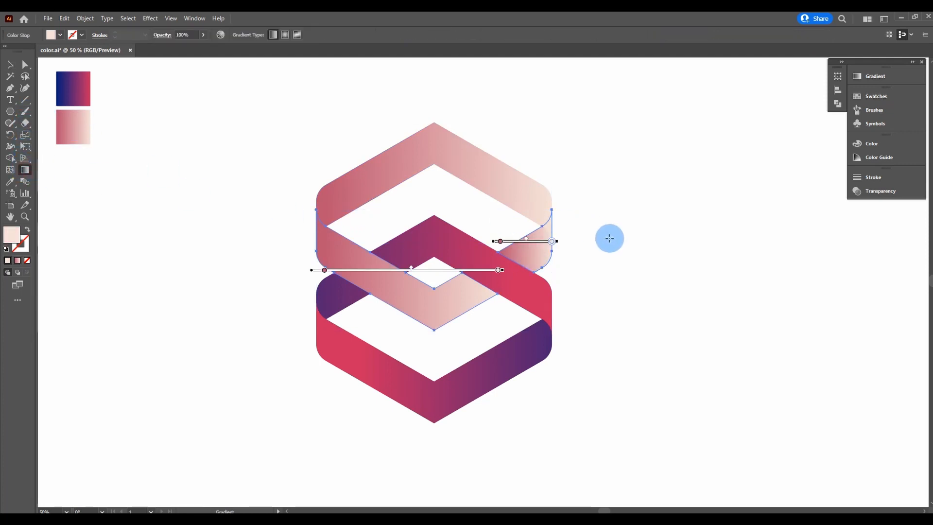
{"action": "mouse_move", "coordinate": [612, 257]}
{"action": "left_mouse_down"}
{"action": "mouse_move", "coordinate": [267, 264]}
{"action": "mouse_move", "coordinate": [294, 257]}
{"action": "left_mouse_up"}
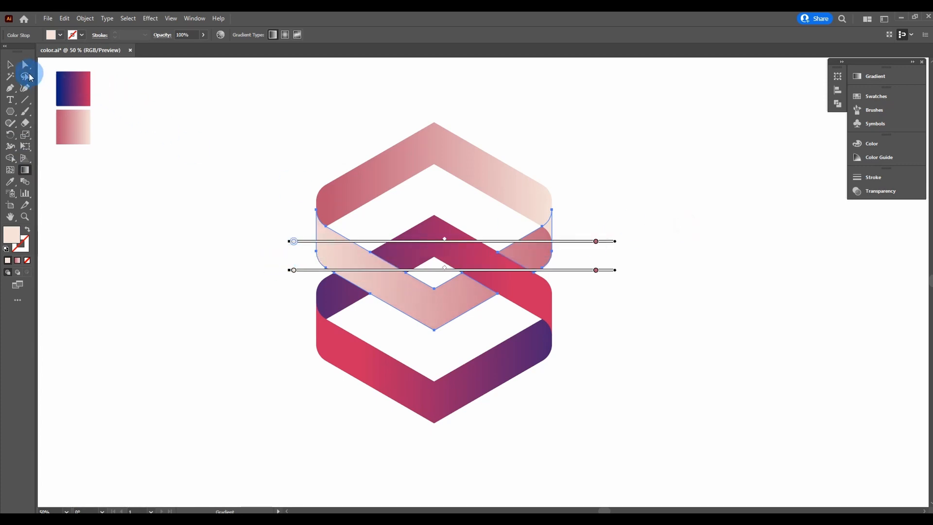
{"action": "left_click", "coordinate": [10, 65]}
{"action": "left_click", "coordinate": [122, 122]}
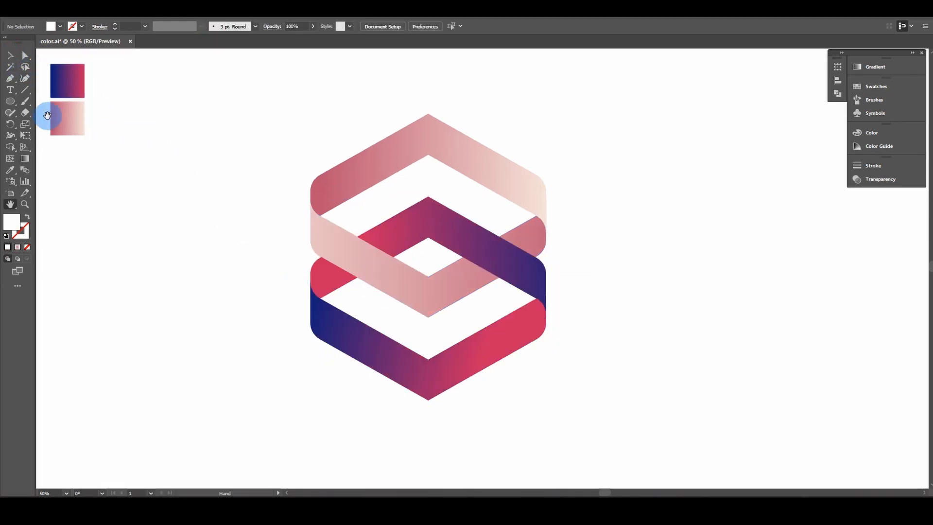
Step: Draw a circle to the right of the logo and fill it with the White, Black gradient
{"action": "left_click_drag", "start_coordinate": [10, 101], "coordinate": [50, 126]}
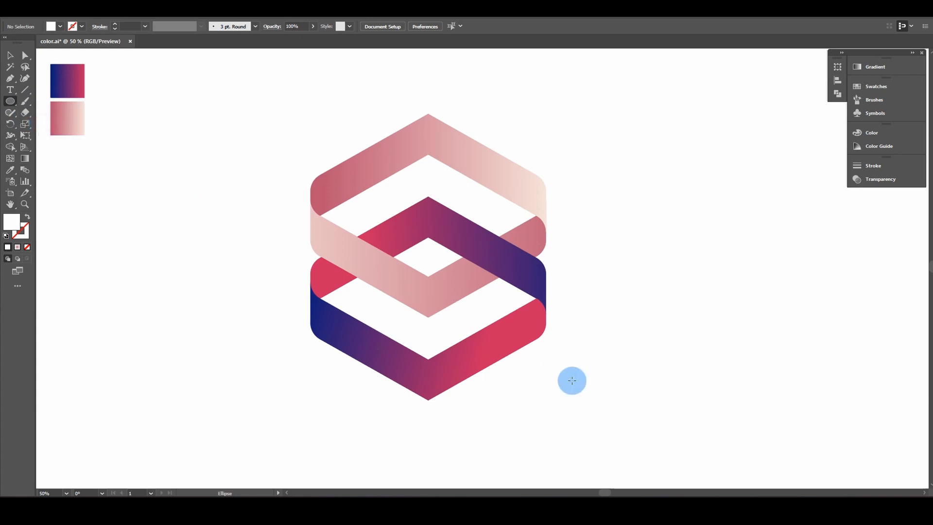
{"action": "left_click_drag", "start_coordinate": [636, 266], "coordinate": [786, 377]}
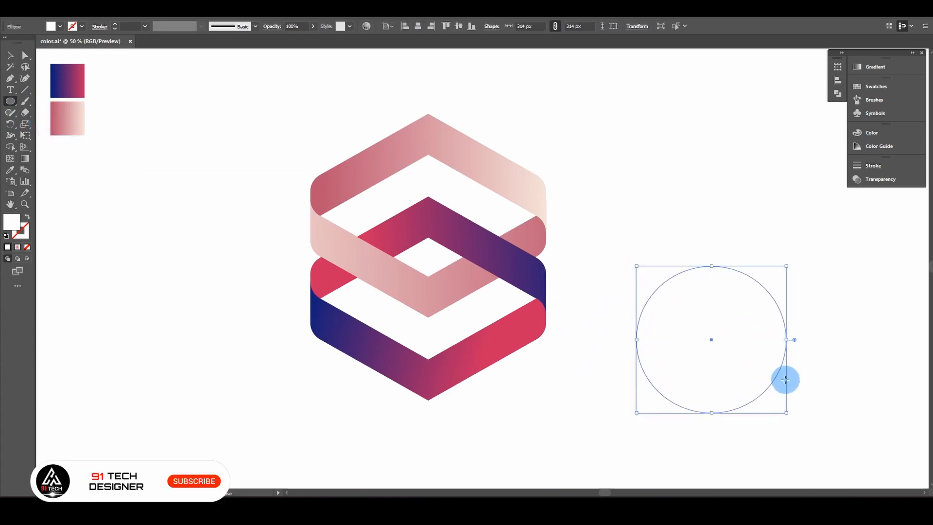
{"action": "left_click", "coordinate": [856, 67]}
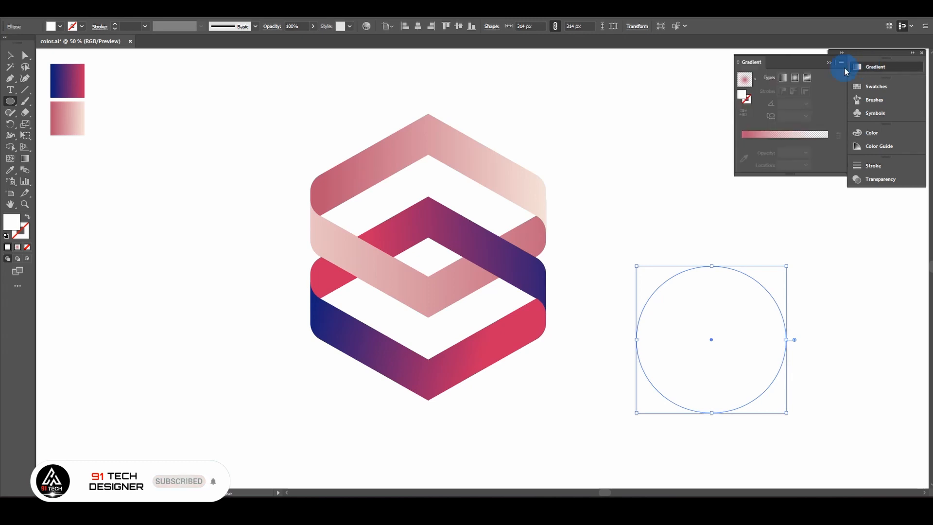
{"action": "left_click", "coordinate": [759, 78]}
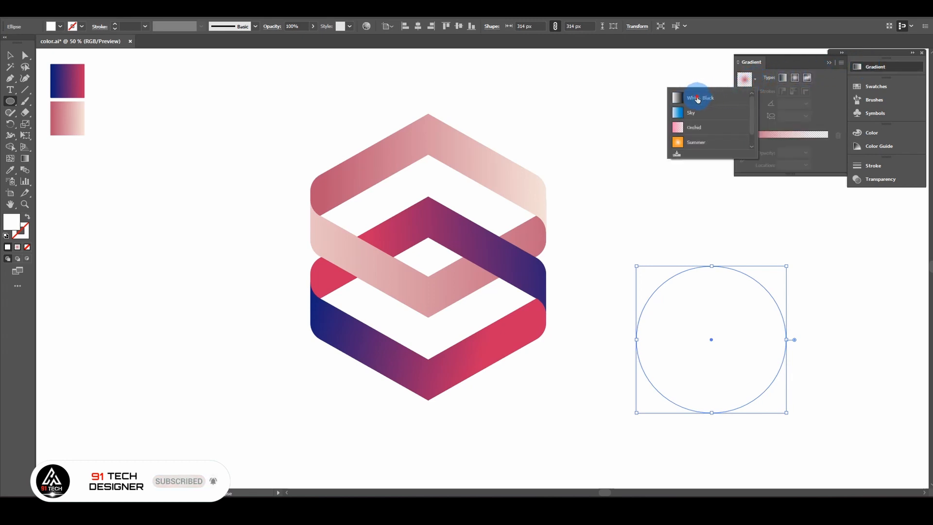
{"action": "left_click", "coordinate": [699, 97]}
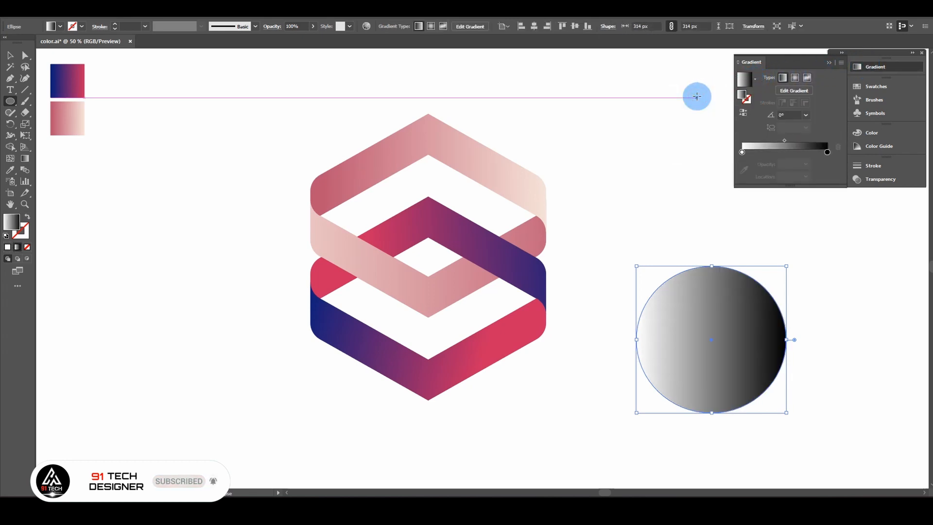
Step: Make the gradient radial with a black centre and the midpoint at about 42%
{"action": "left_click", "coordinate": [786, 142]}
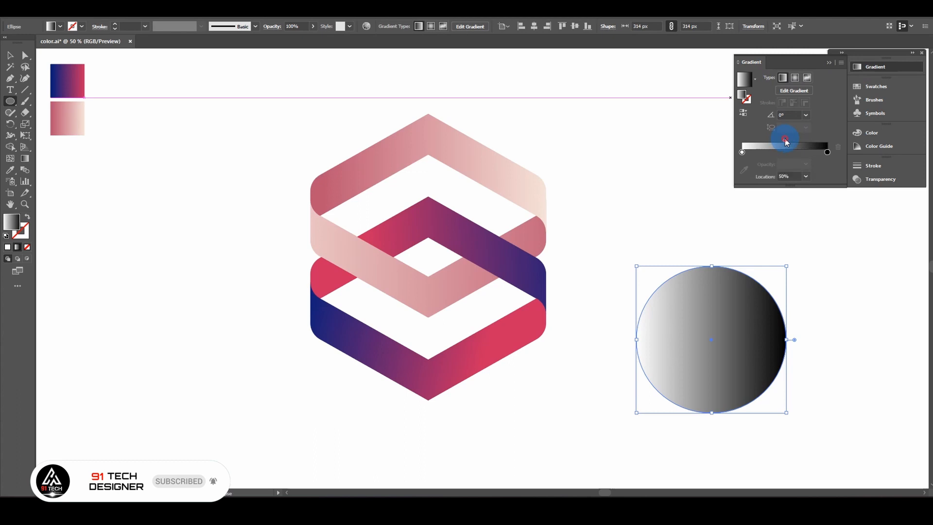
{"action": "left_click", "coordinate": [795, 77]}
{"action": "left_click", "coordinate": [744, 113]}
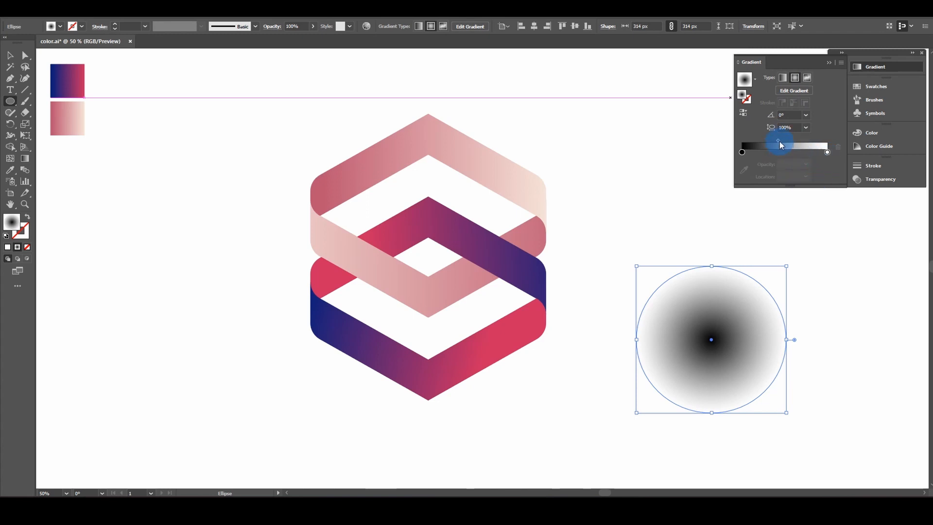
{"action": "left_click_drag", "start_coordinate": [781, 145], "coordinate": [773, 142]}
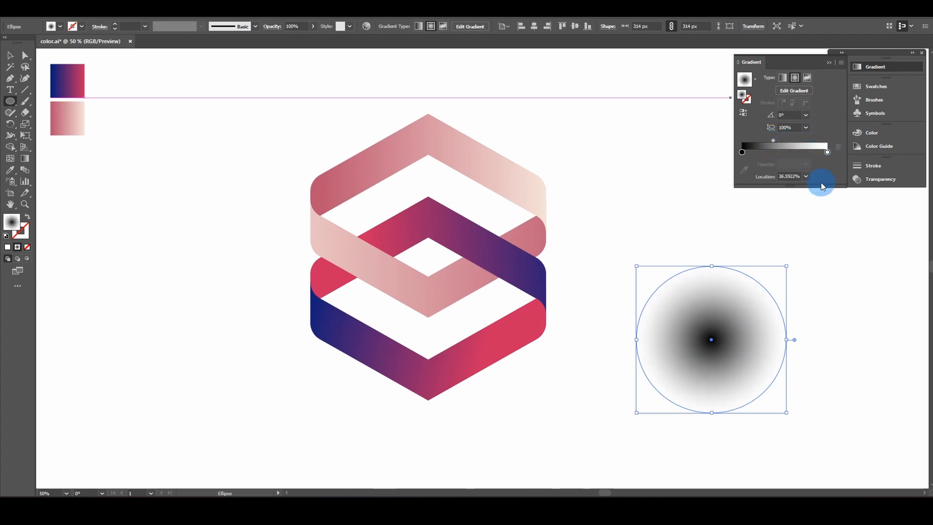
{"action": "left_click", "coordinate": [829, 63]}
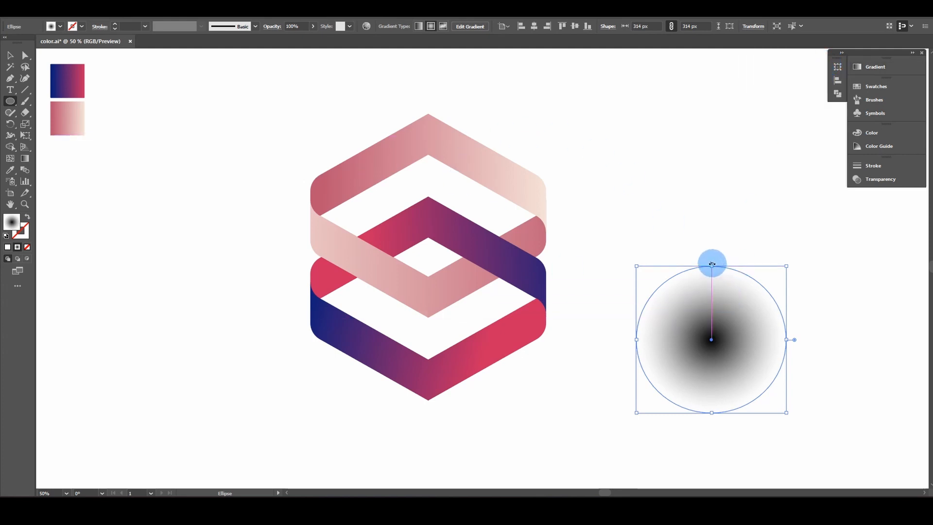
Step: Squash the circle into a flat ellipse about 27 px high and set its Transparency blend mode to Multiply
{"action": "left_click_drag", "start_coordinate": [714, 268], "coordinate": [715, 400]}
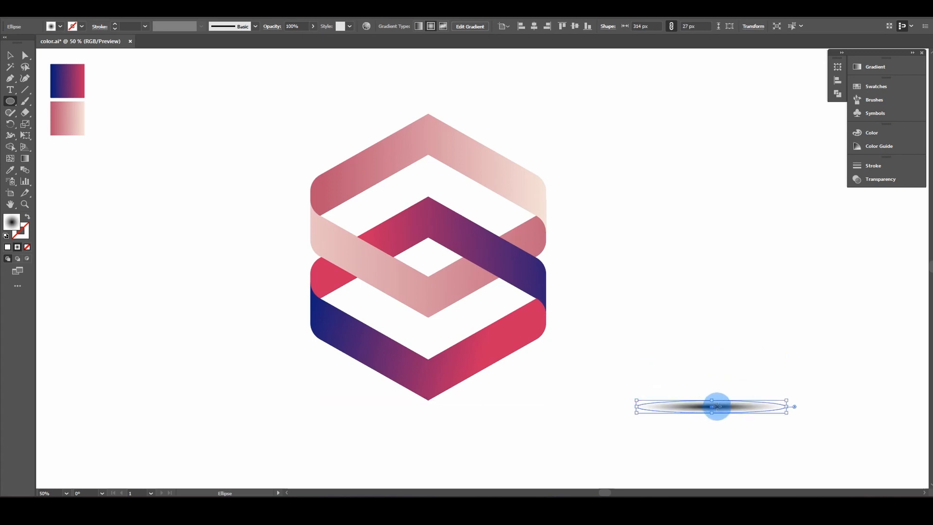
{"action": "left_click", "coordinate": [190, 16]}
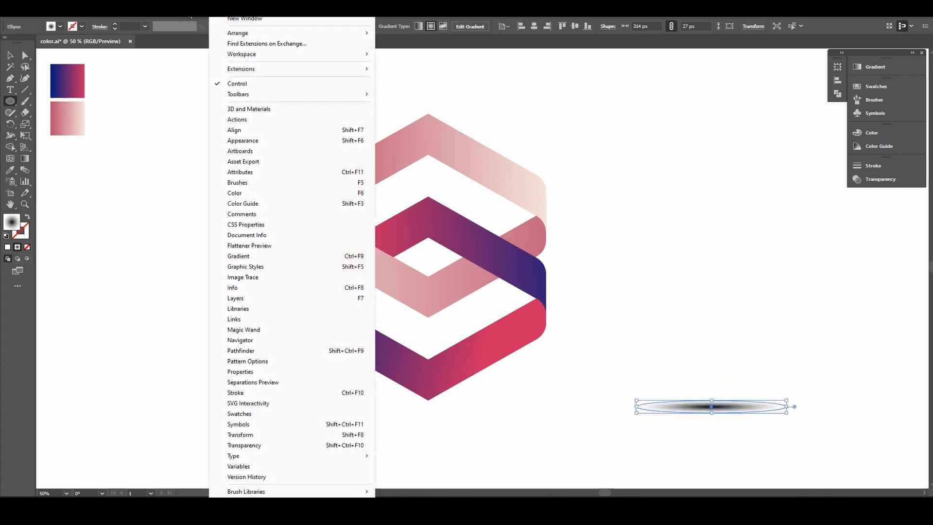
{"action": "left_click", "coordinate": [207, 20]}
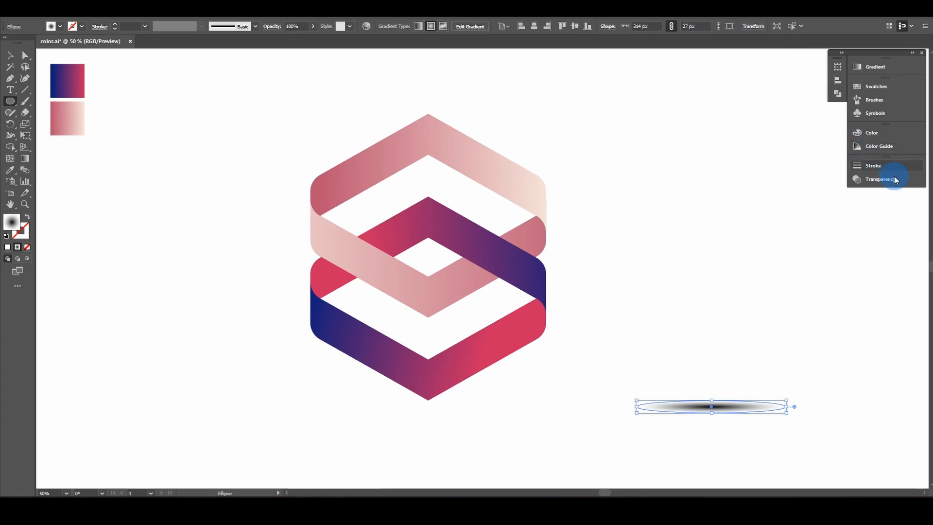
{"action": "left_click", "coordinate": [879, 180]}
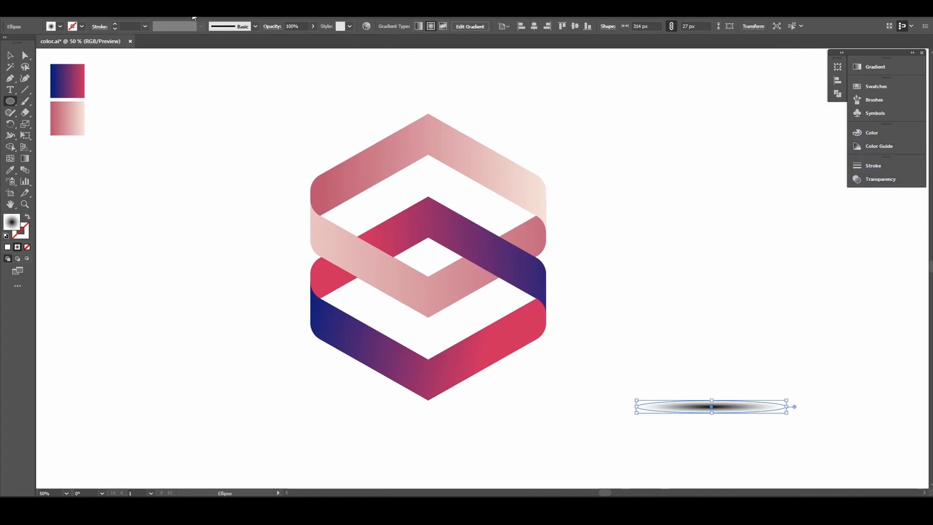
{"action": "left_click", "coordinate": [194, 18]}
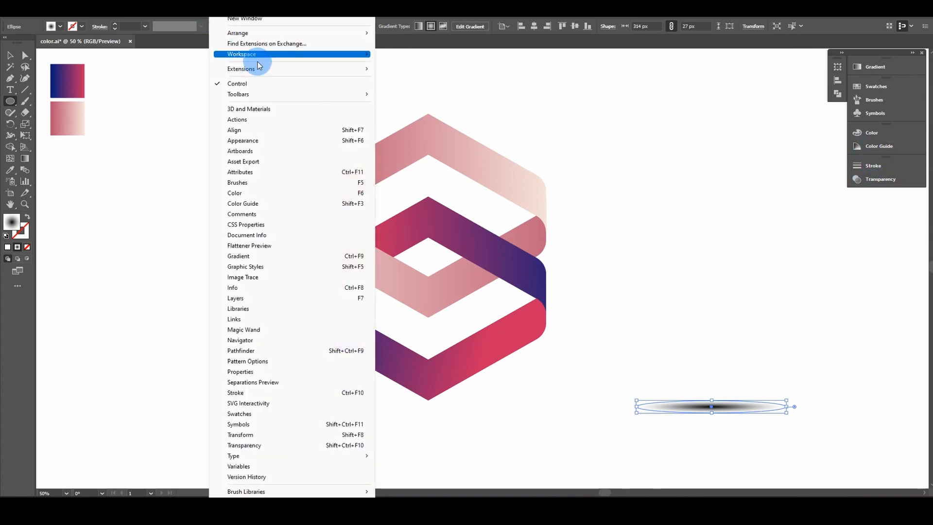
{"action": "left_click", "coordinate": [282, 446]}
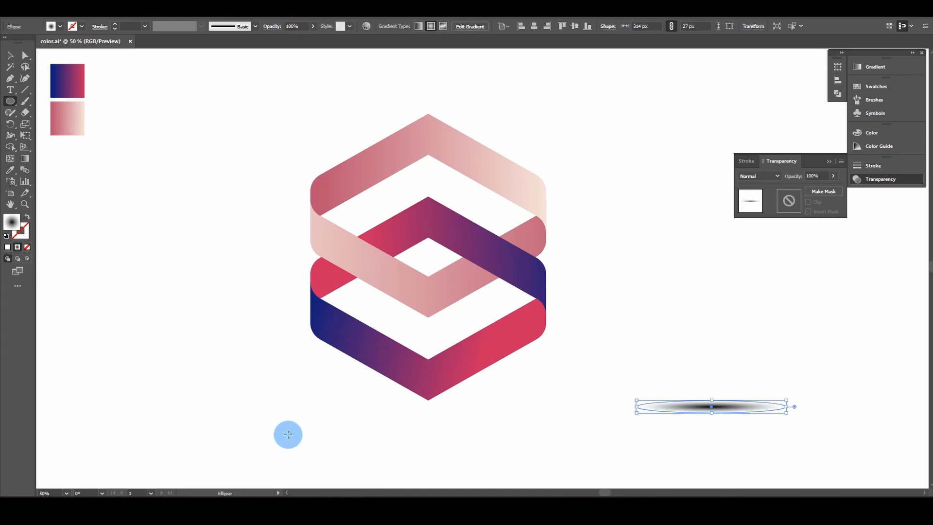
{"action": "left_click", "coordinate": [775, 176]}
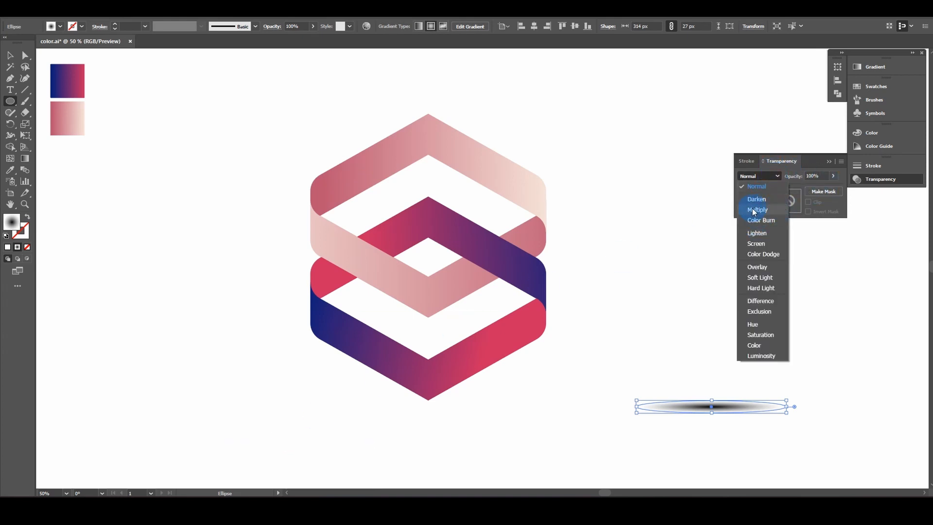
{"action": "left_click", "coordinate": [767, 212]}
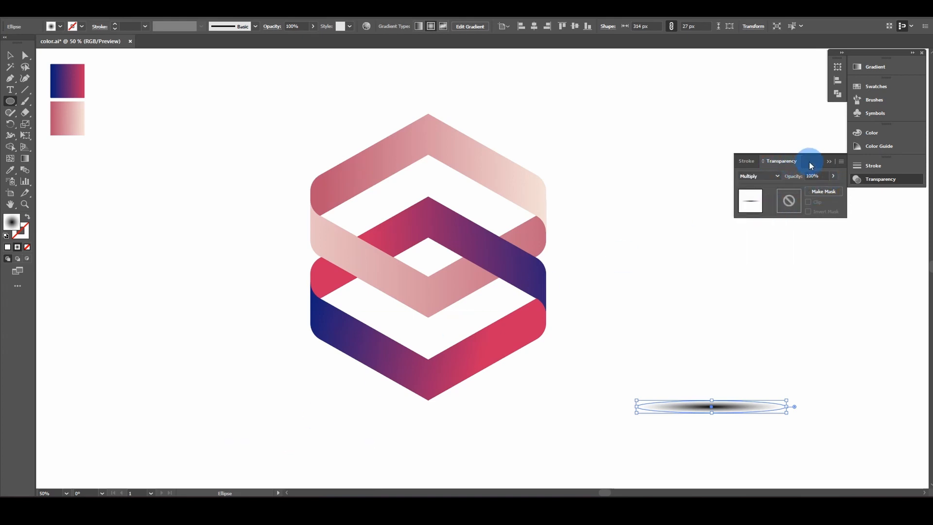
{"action": "left_click", "coordinate": [830, 162]}
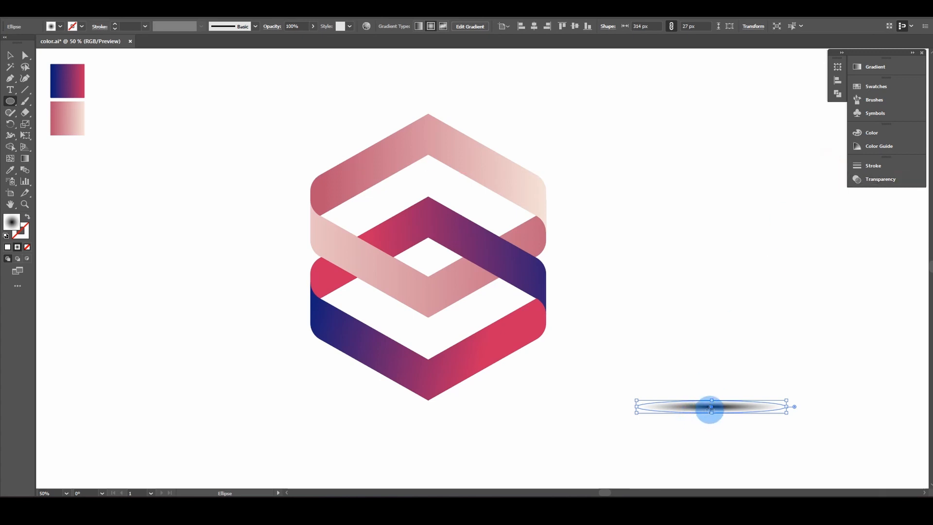
Step: Move the ellipse beneath the logo's bottom point, widen it to 515 px and centre it
{"action": "left_click_drag", "start_coordinate": [711, 409], "coordinate": [429, 402]}
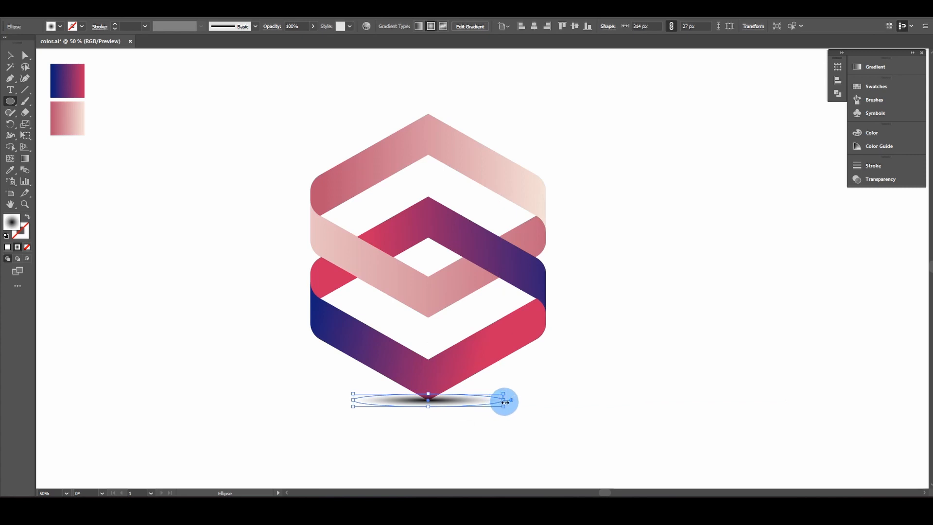
{"action": "left_click_drag", "start_coordinate": [506, 400], "coordinate": [600, 400]}
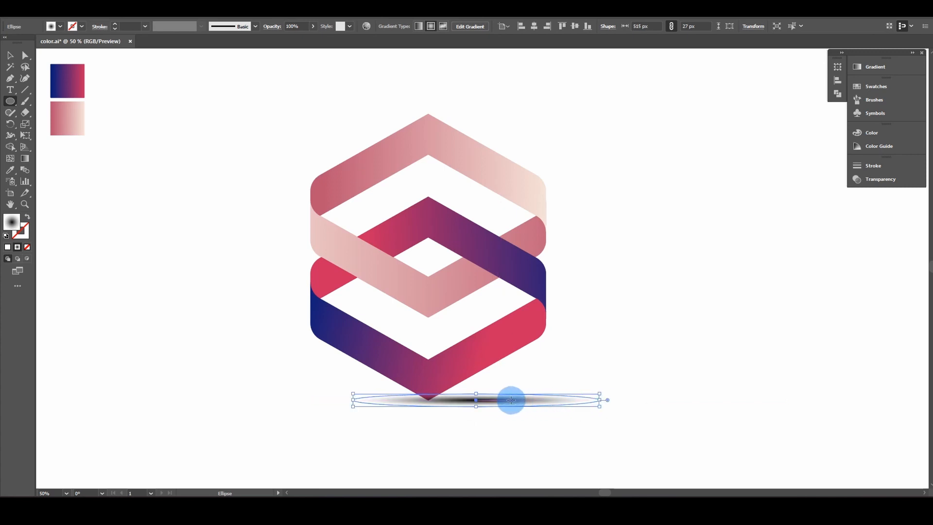
{"action": "left_click_drag", "start_coordinate": [478, 400], "coordinate": [429, 403]}
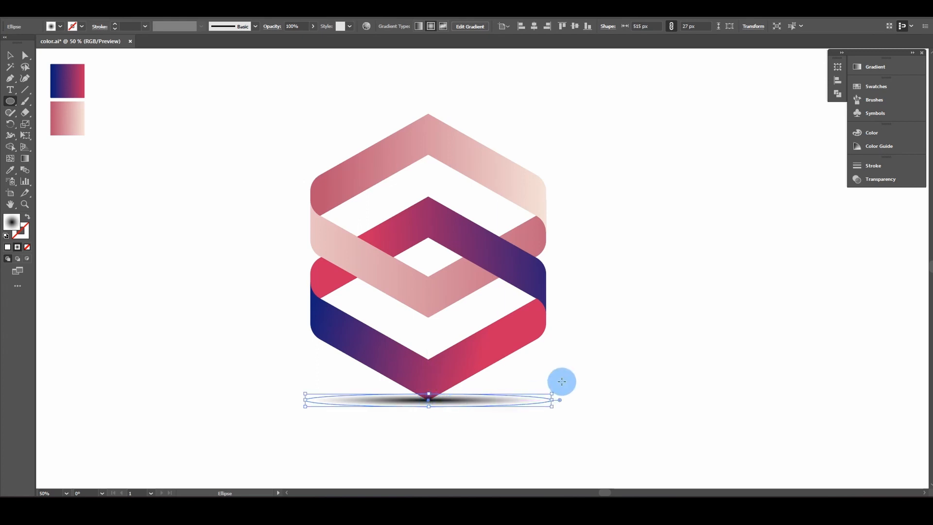
{"action": "scroll", "coordinate": [554, 381], "scroll_direction": "up", "scroll_amount": 3}
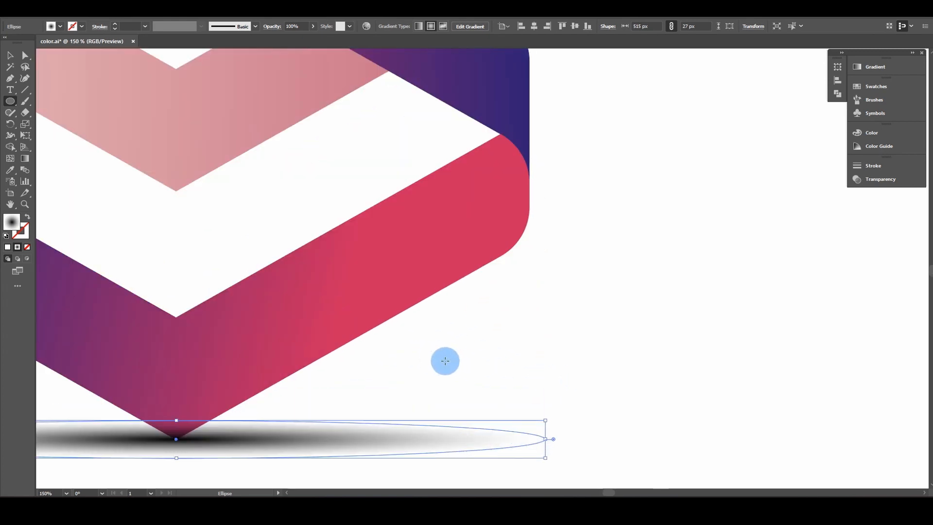
{"action": "left_click_drag", "start_coordinate": [445, 360], "coordinate": [700, 350]}
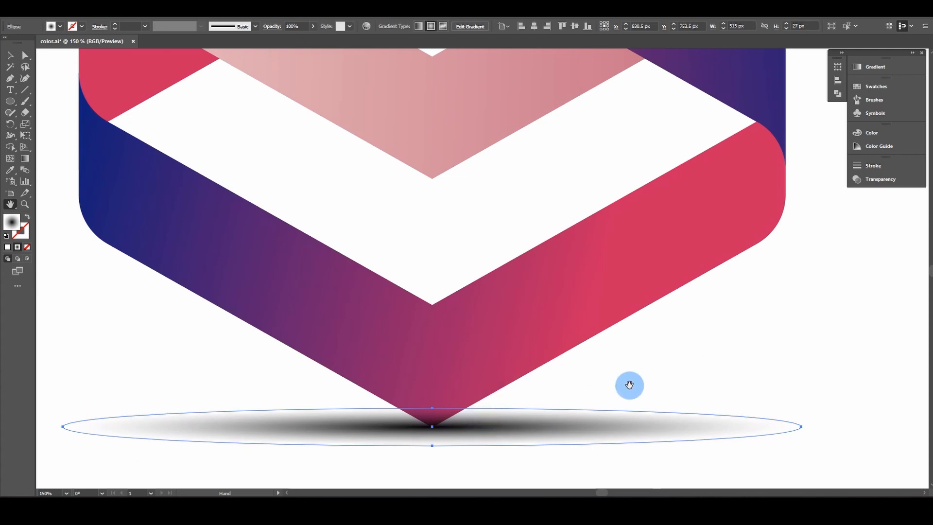
{"action": "left_click_drag", "start_coordinate": [629, 385], "coordinate": [630, 324]}
Step: Send the shadow ellipse behind the logo with Arrange > Send to Back and zoom in to check
{"action": "key", "text": "v"}
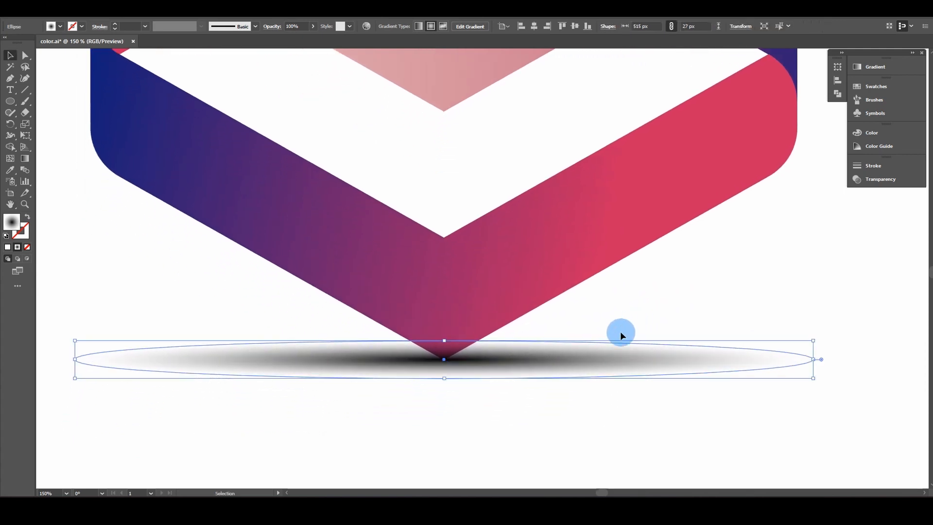
{"action": "right_click", "coordinate": [455, 363]}
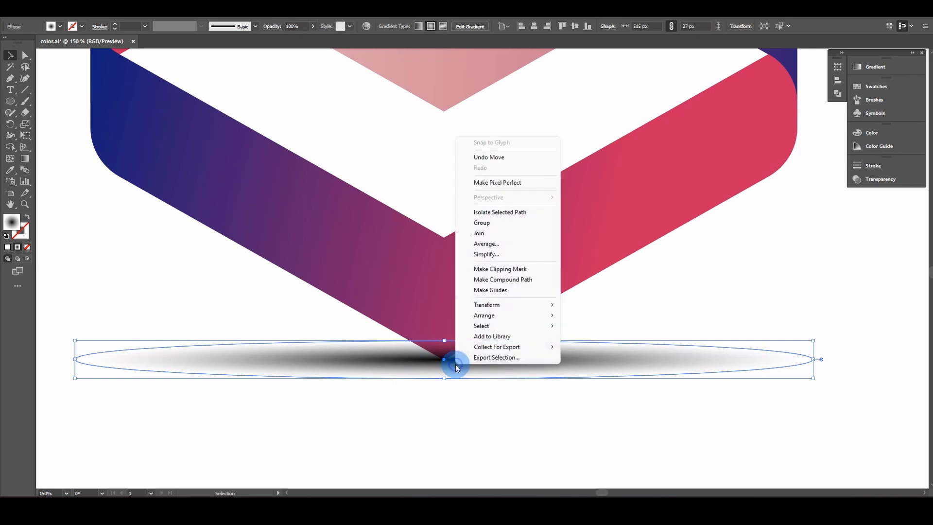
{"action": "mouse_move", "coordinate": [548, 314]}
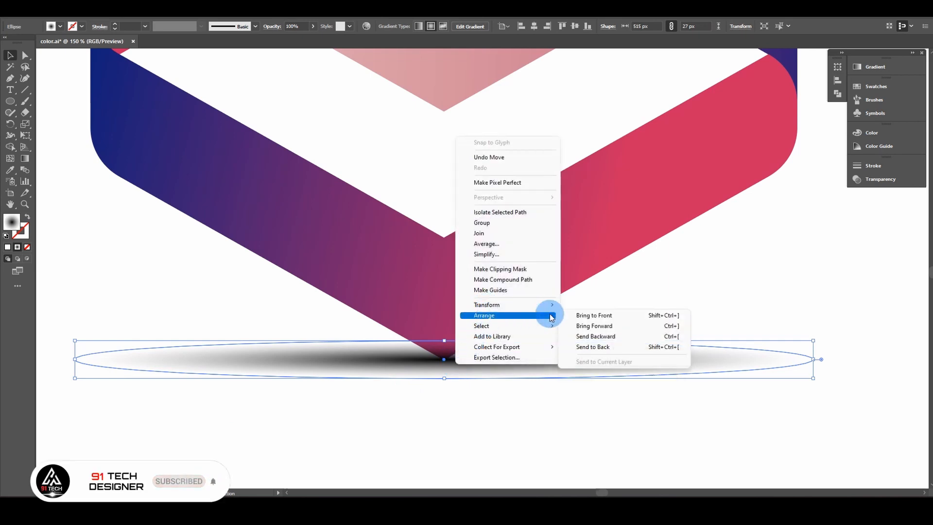
{"action": "left_click", "coordinate": [591, 347]}
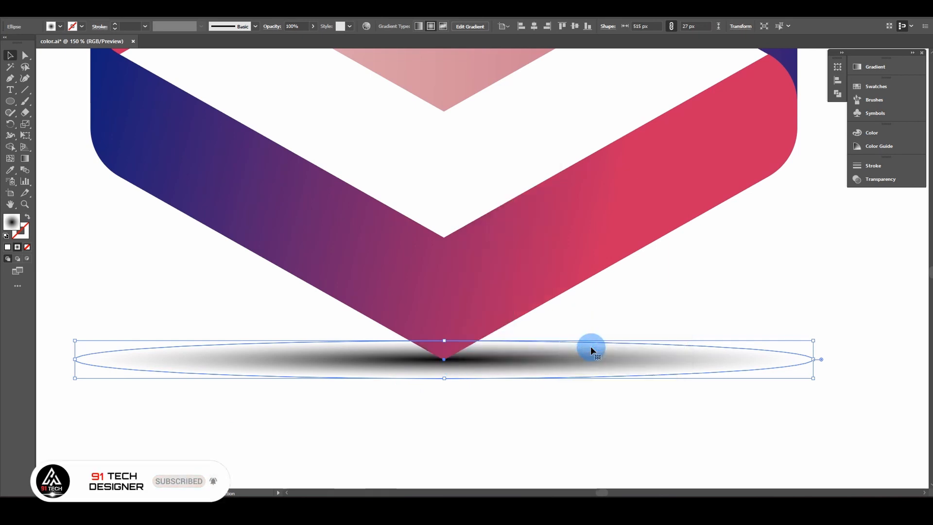
{"action": "scroll", "coordinate": [417, 366], "scroll_direction": "up", "scroll_amount": 2}
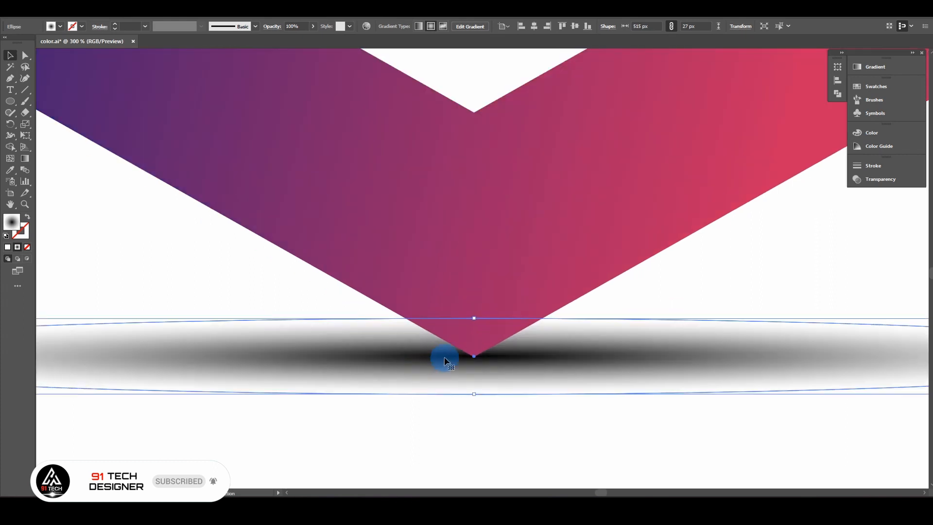
{"action": "scroll", "coordinate": [445, 358], "scroll_direction": "up", "scroll_amount": 2}
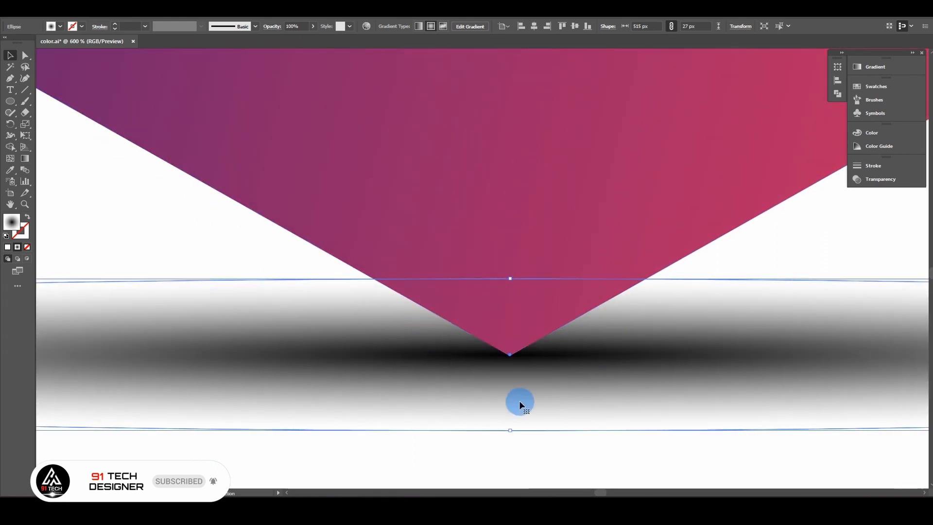
{"action": "left_click", "coordinate": [758, 243]}
Step: Zoom back out to frame the whole logo and reselect the shadow ellipse
{"action": "scroll", "coordinate": [671, 302], "scroll_direction": "down", "scroll_amount": 2}
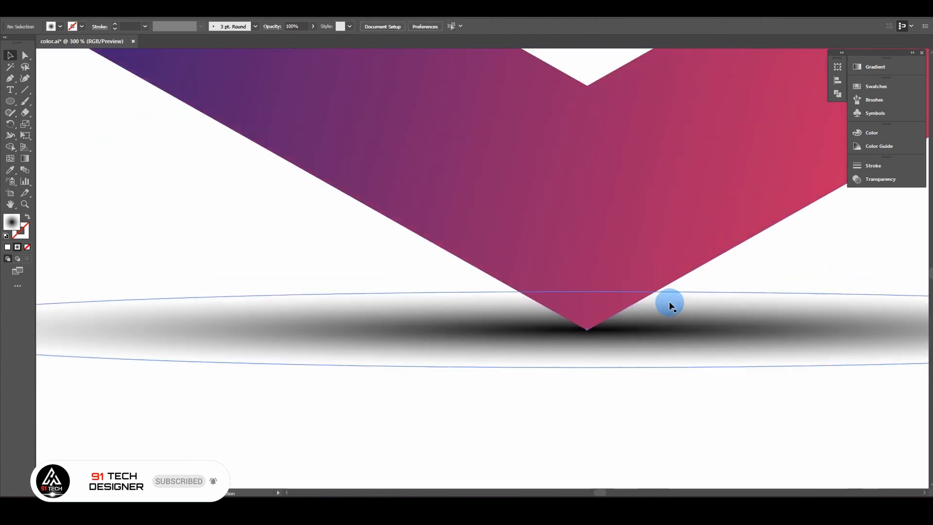
{"action": "left_click_drag", "start_coordinate": [667, 303], "coordinate": [506, 410]}
{"action": "scroll", "coordinate": [533, 360], "scroll_direction": "down", "scroll_amount": 1}
{"action": "scroll", "coordinate": [532, 360], "scroll_direction": "down", "scroll_amount": 2}
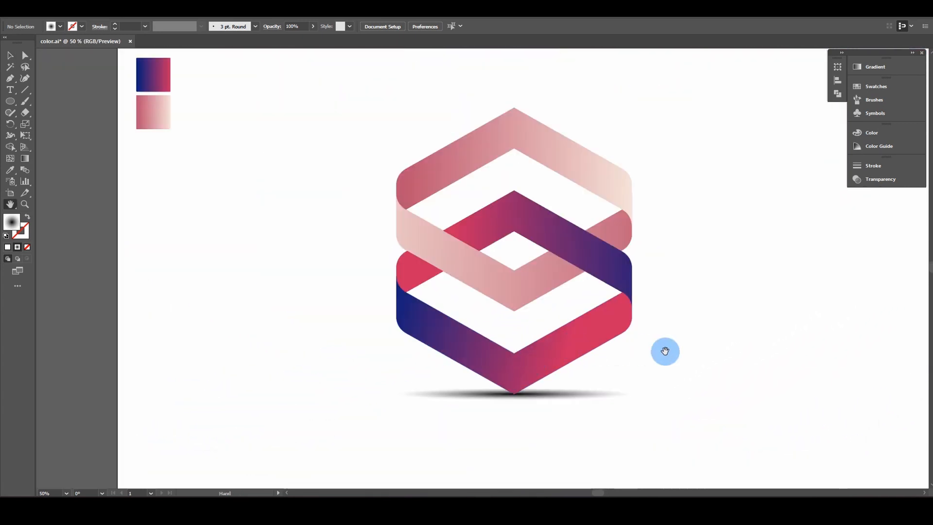
{"action": "left_click_drag", "start_coordinate": [700, 345], "coordinate": [593, 356]}
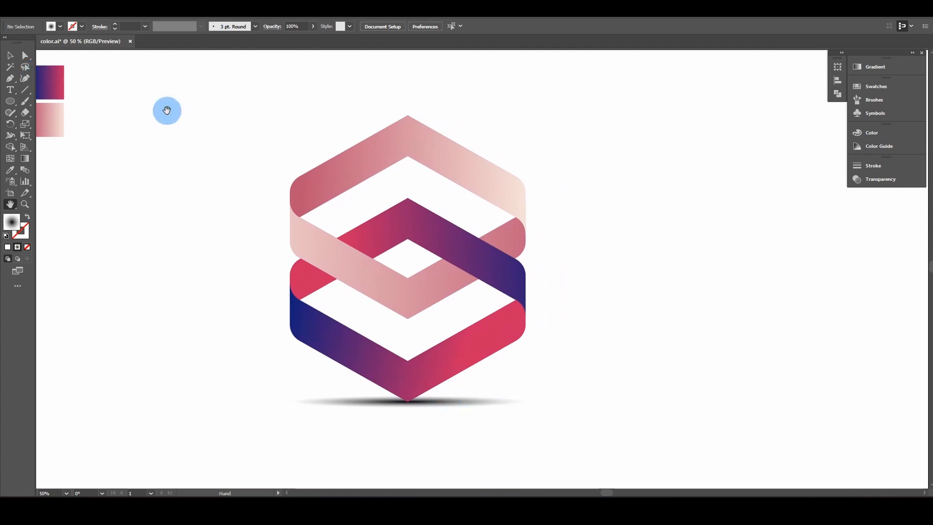
{"action": "left_click", "coordinate": [442, 397]}
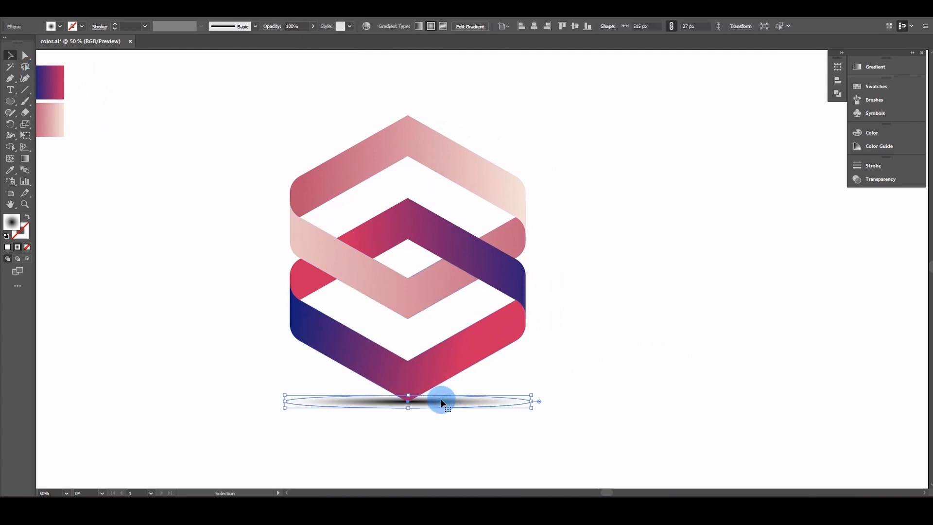